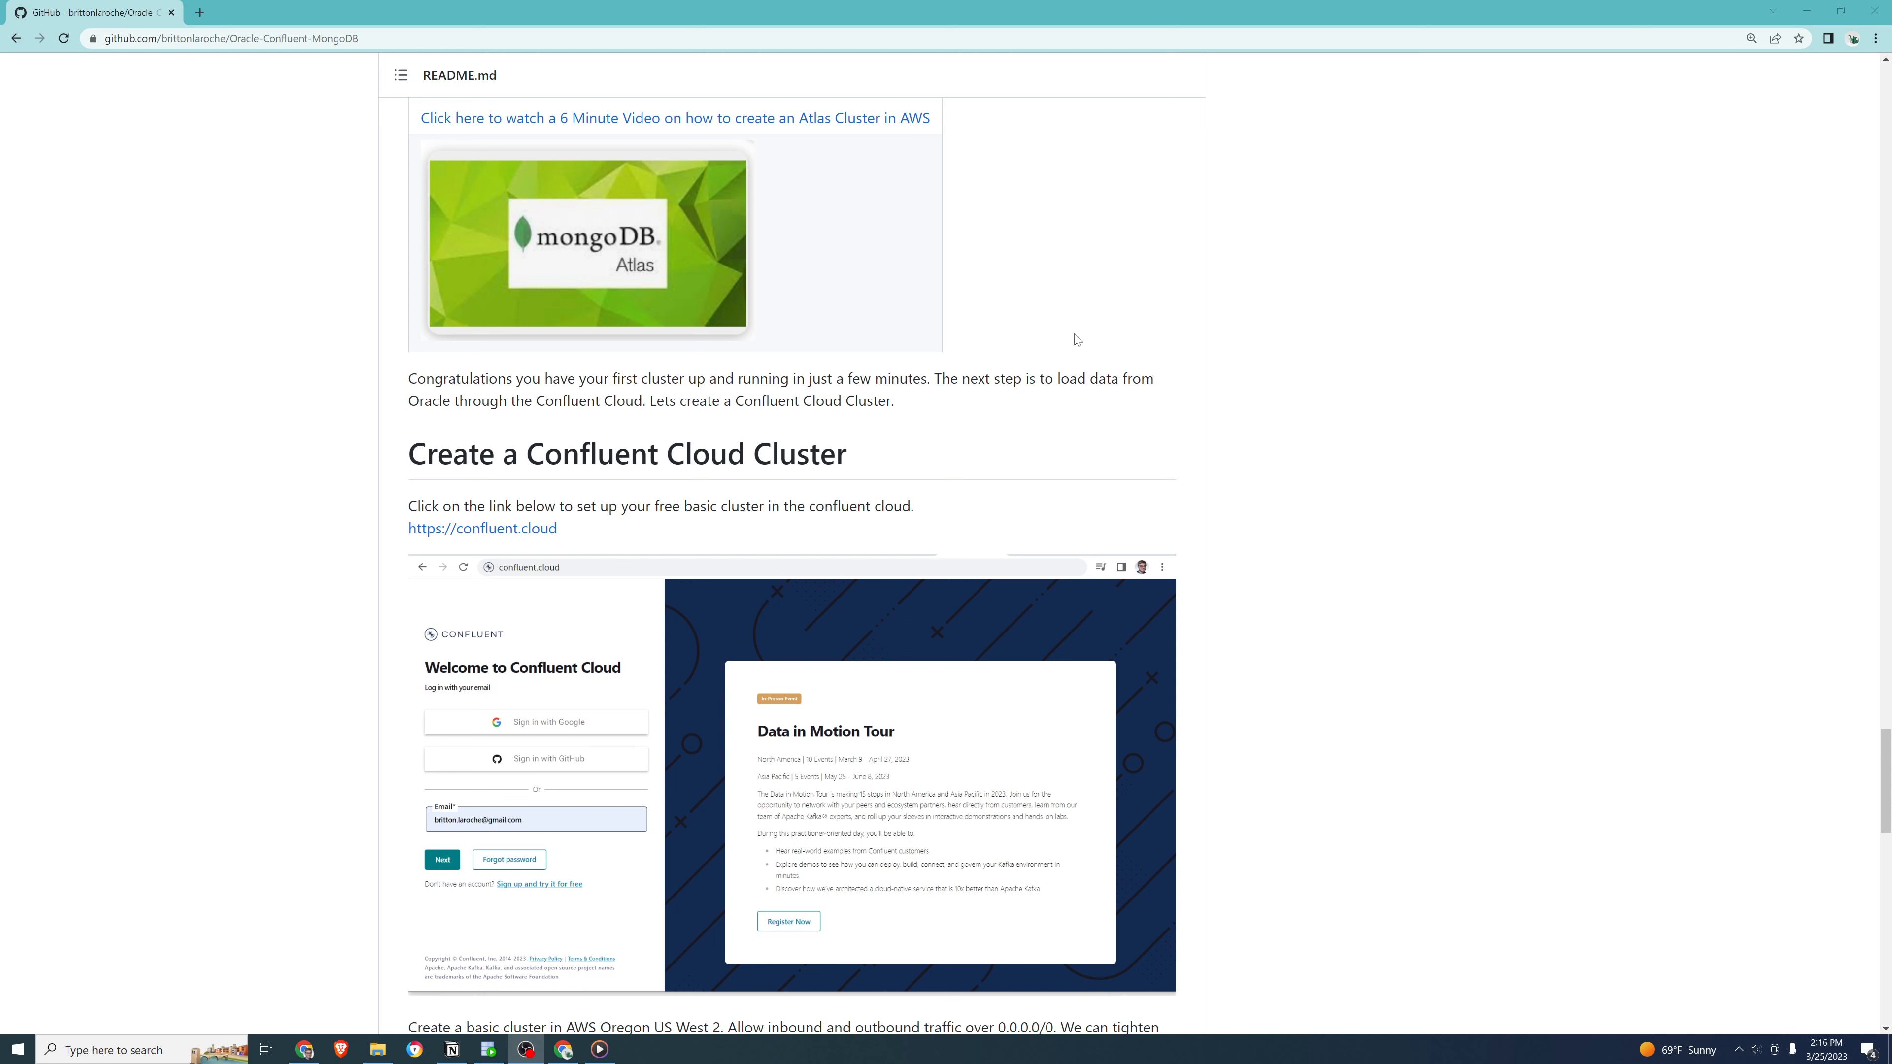
Open the confluent.cloud link in a new browser tab and sign up for Confluent Cloud with the existing Google account
right_click(531, 539)
click(591, 546)
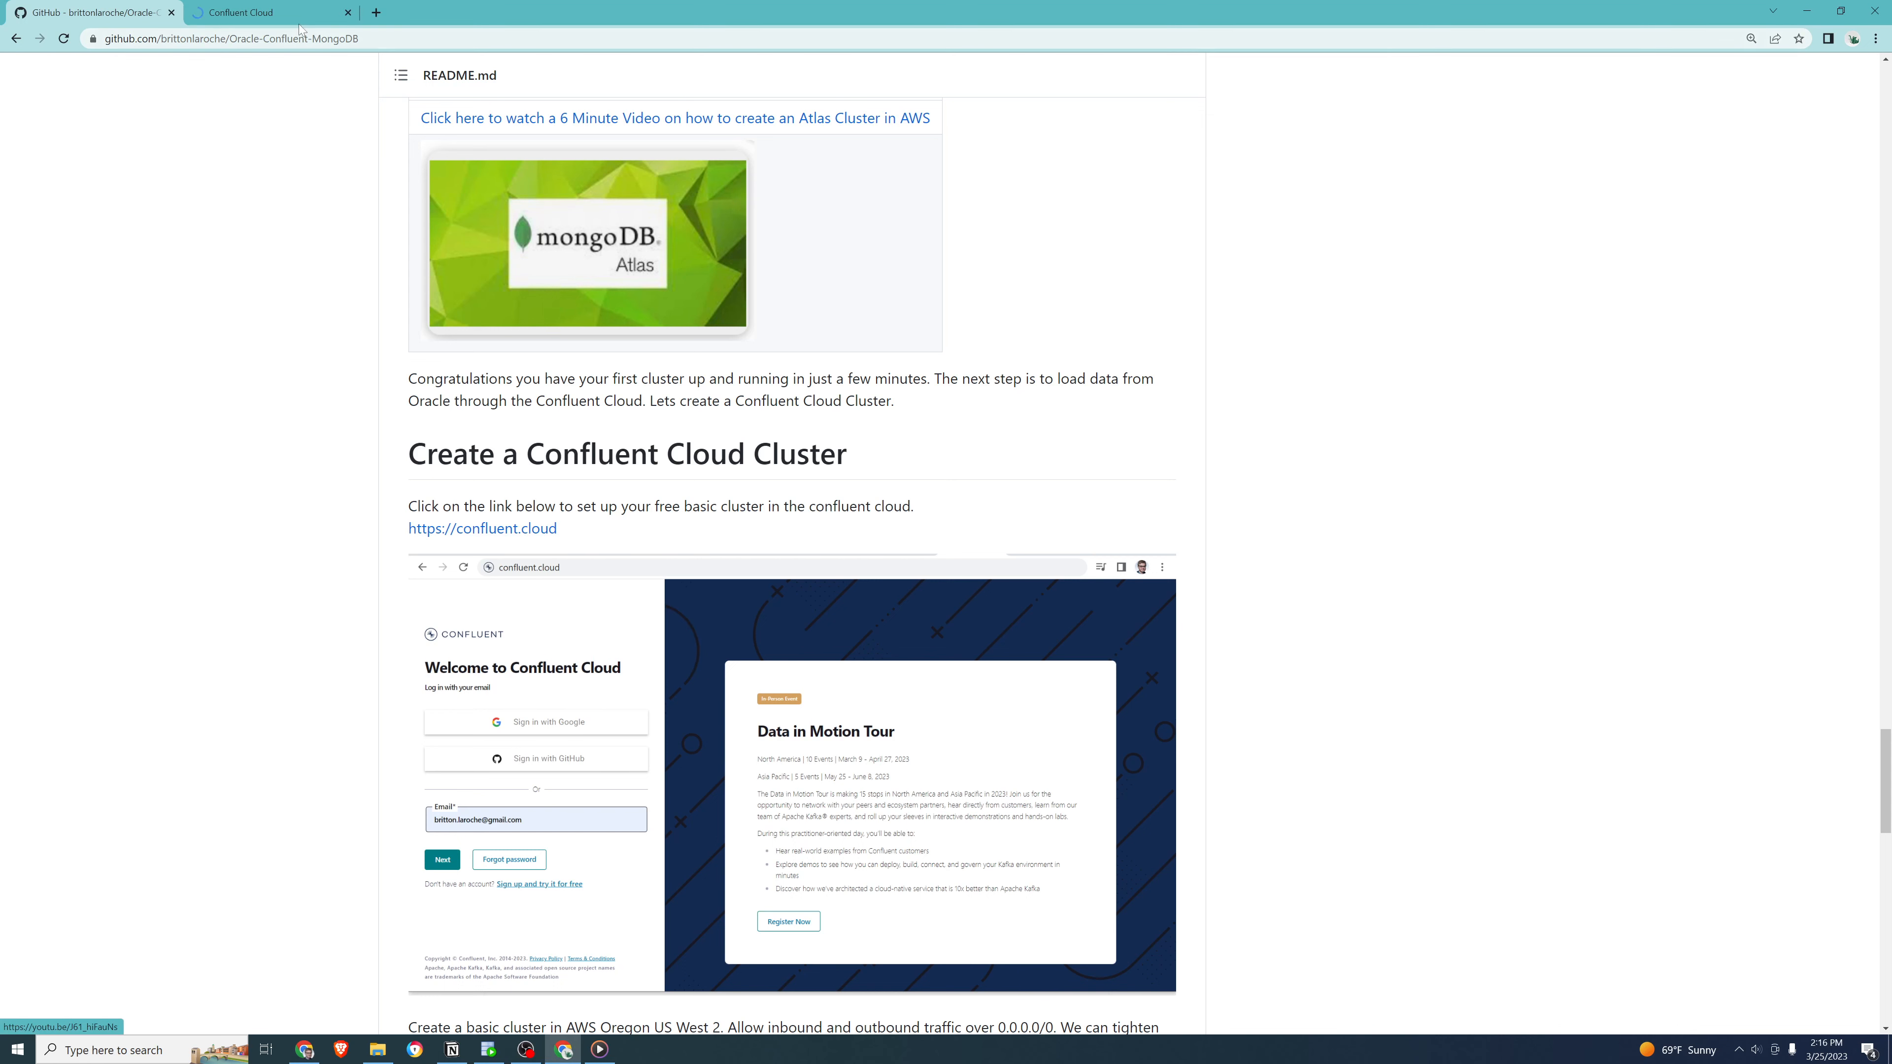
key(ctrl+Tab)
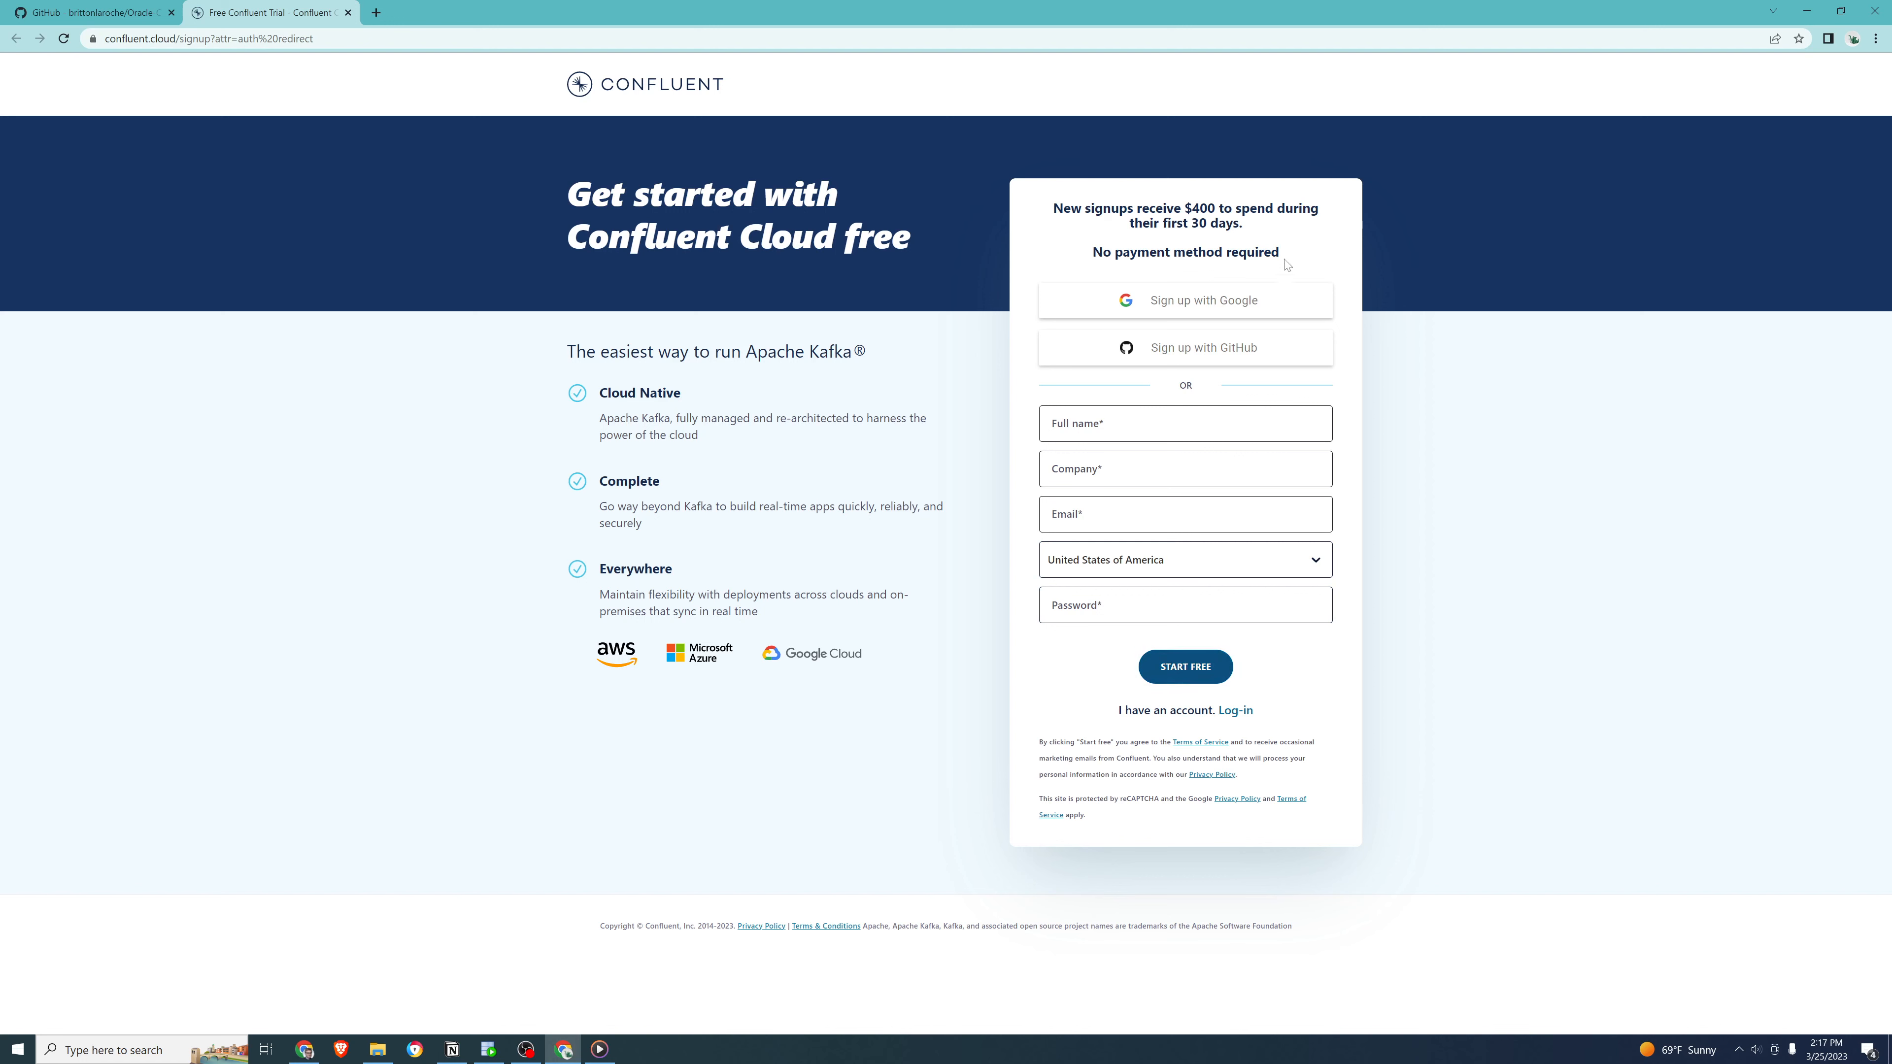
click(1193, 305)
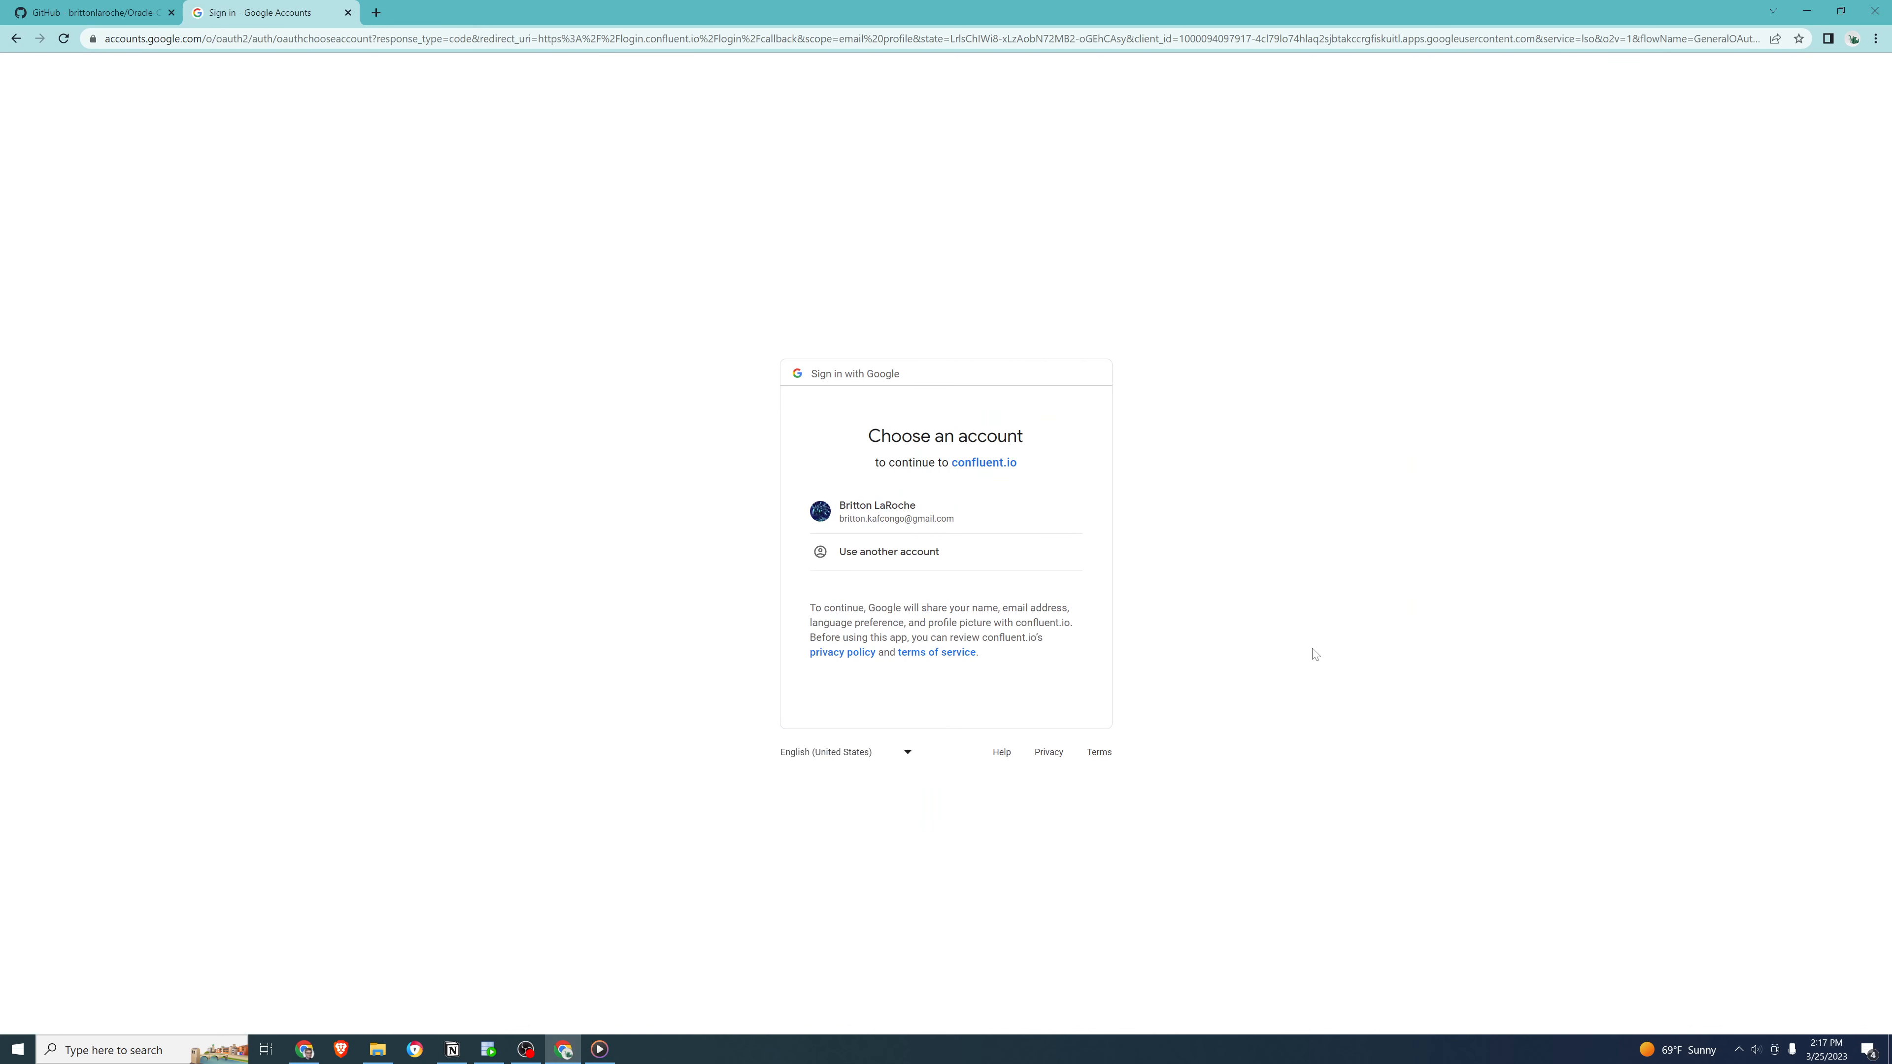
click(897, 522)
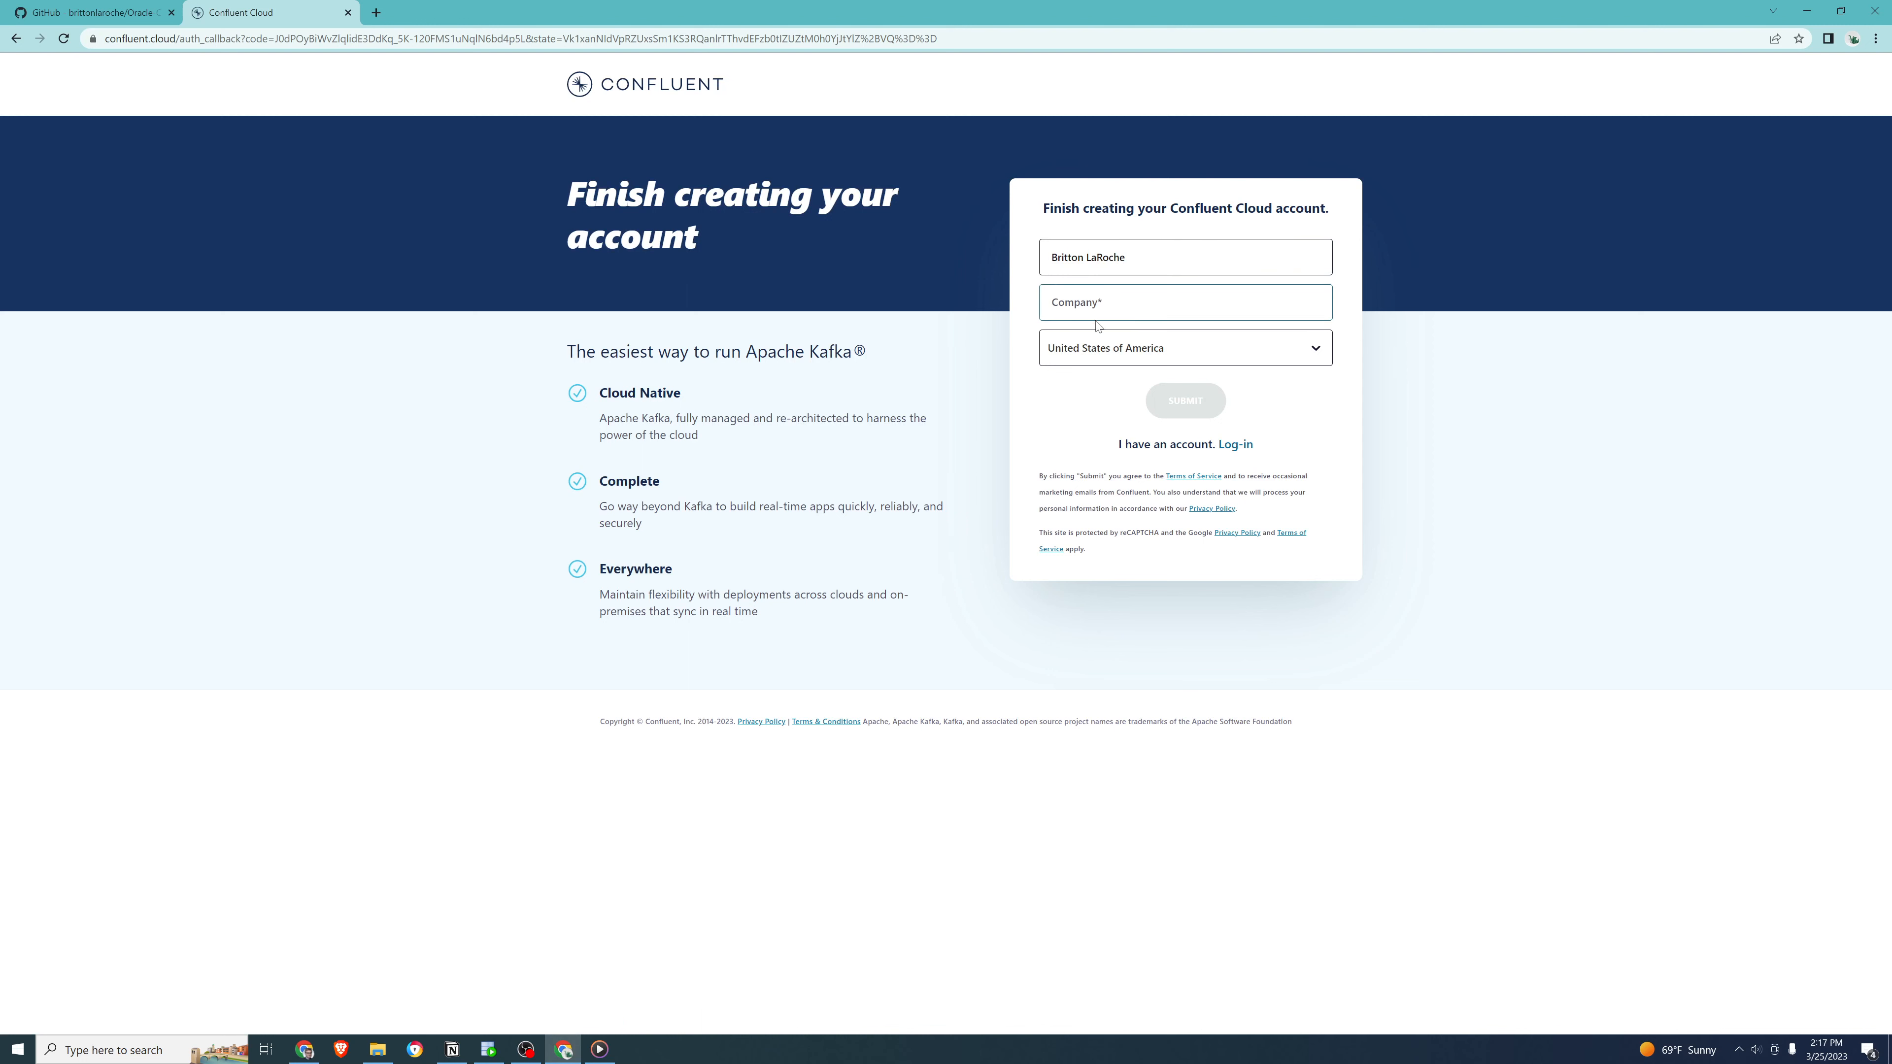
Set the company to Confluent and submit the form to finish creating the account
click(1121, 307)
text(Confluent)
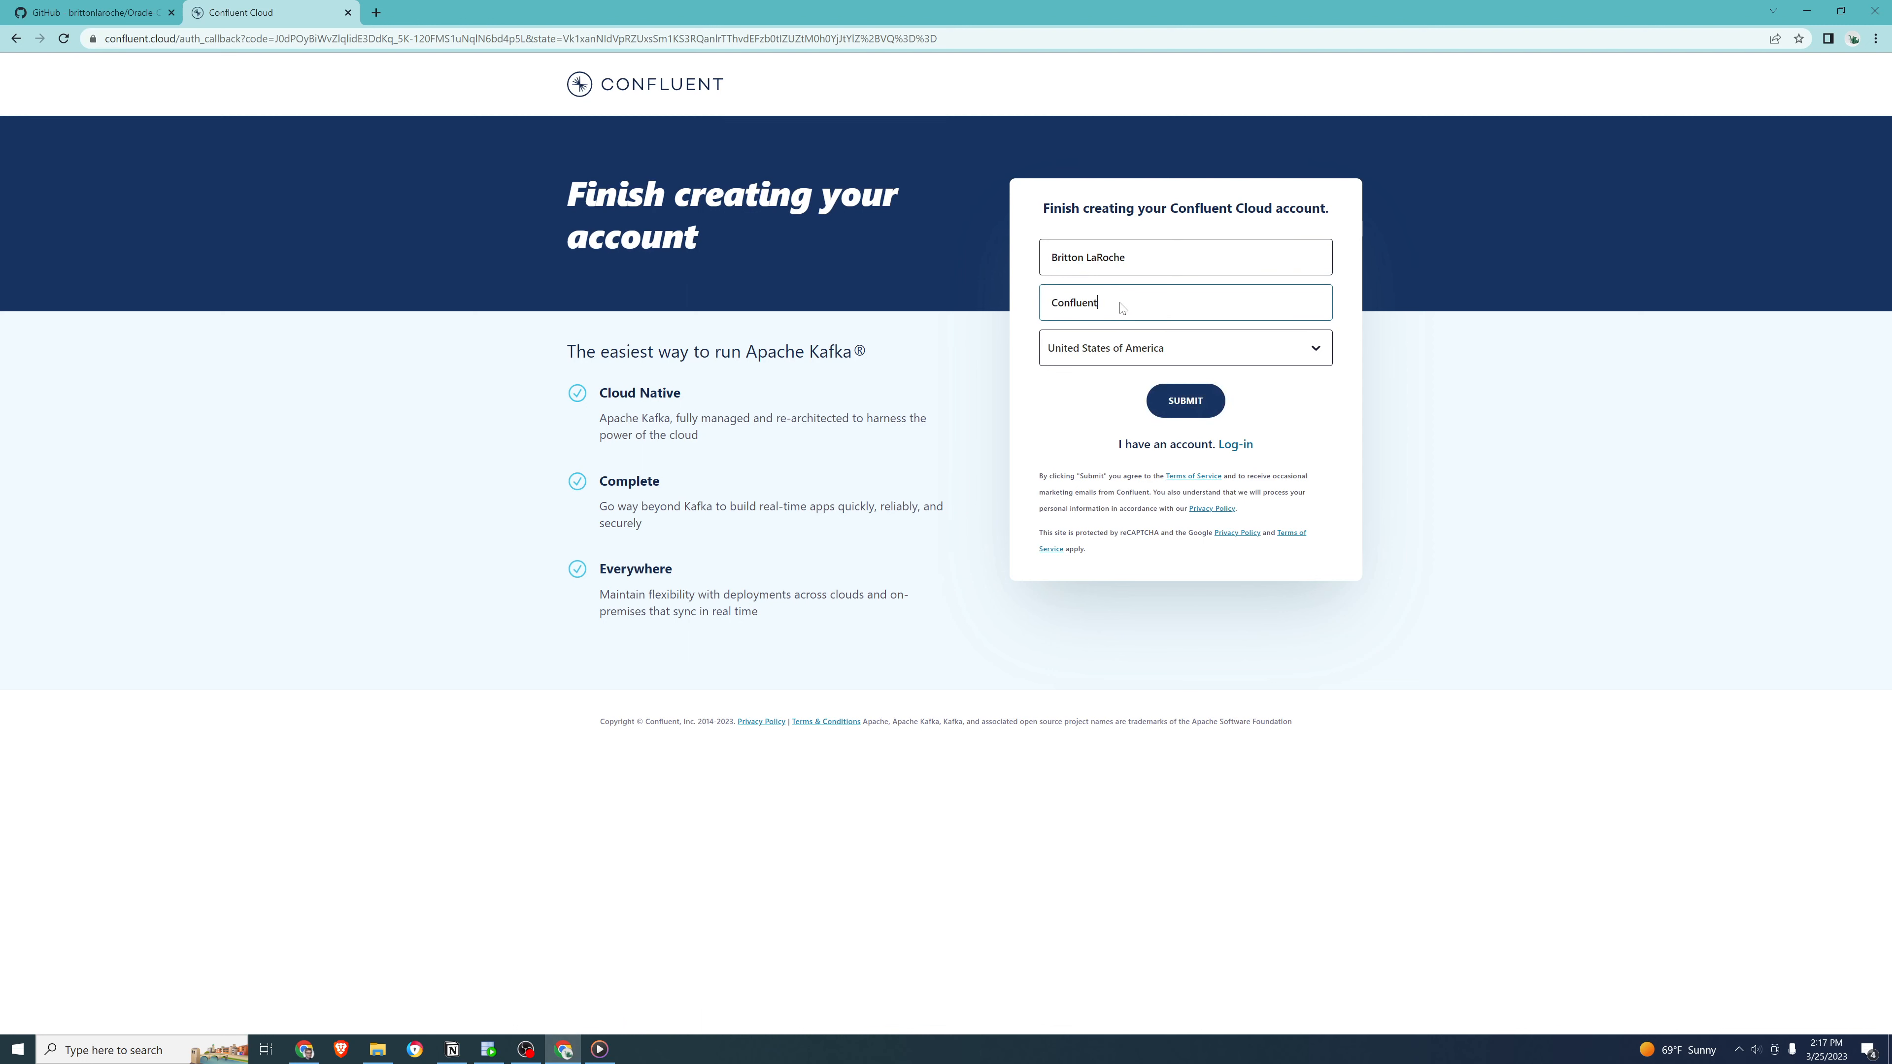
click(1206, 411)
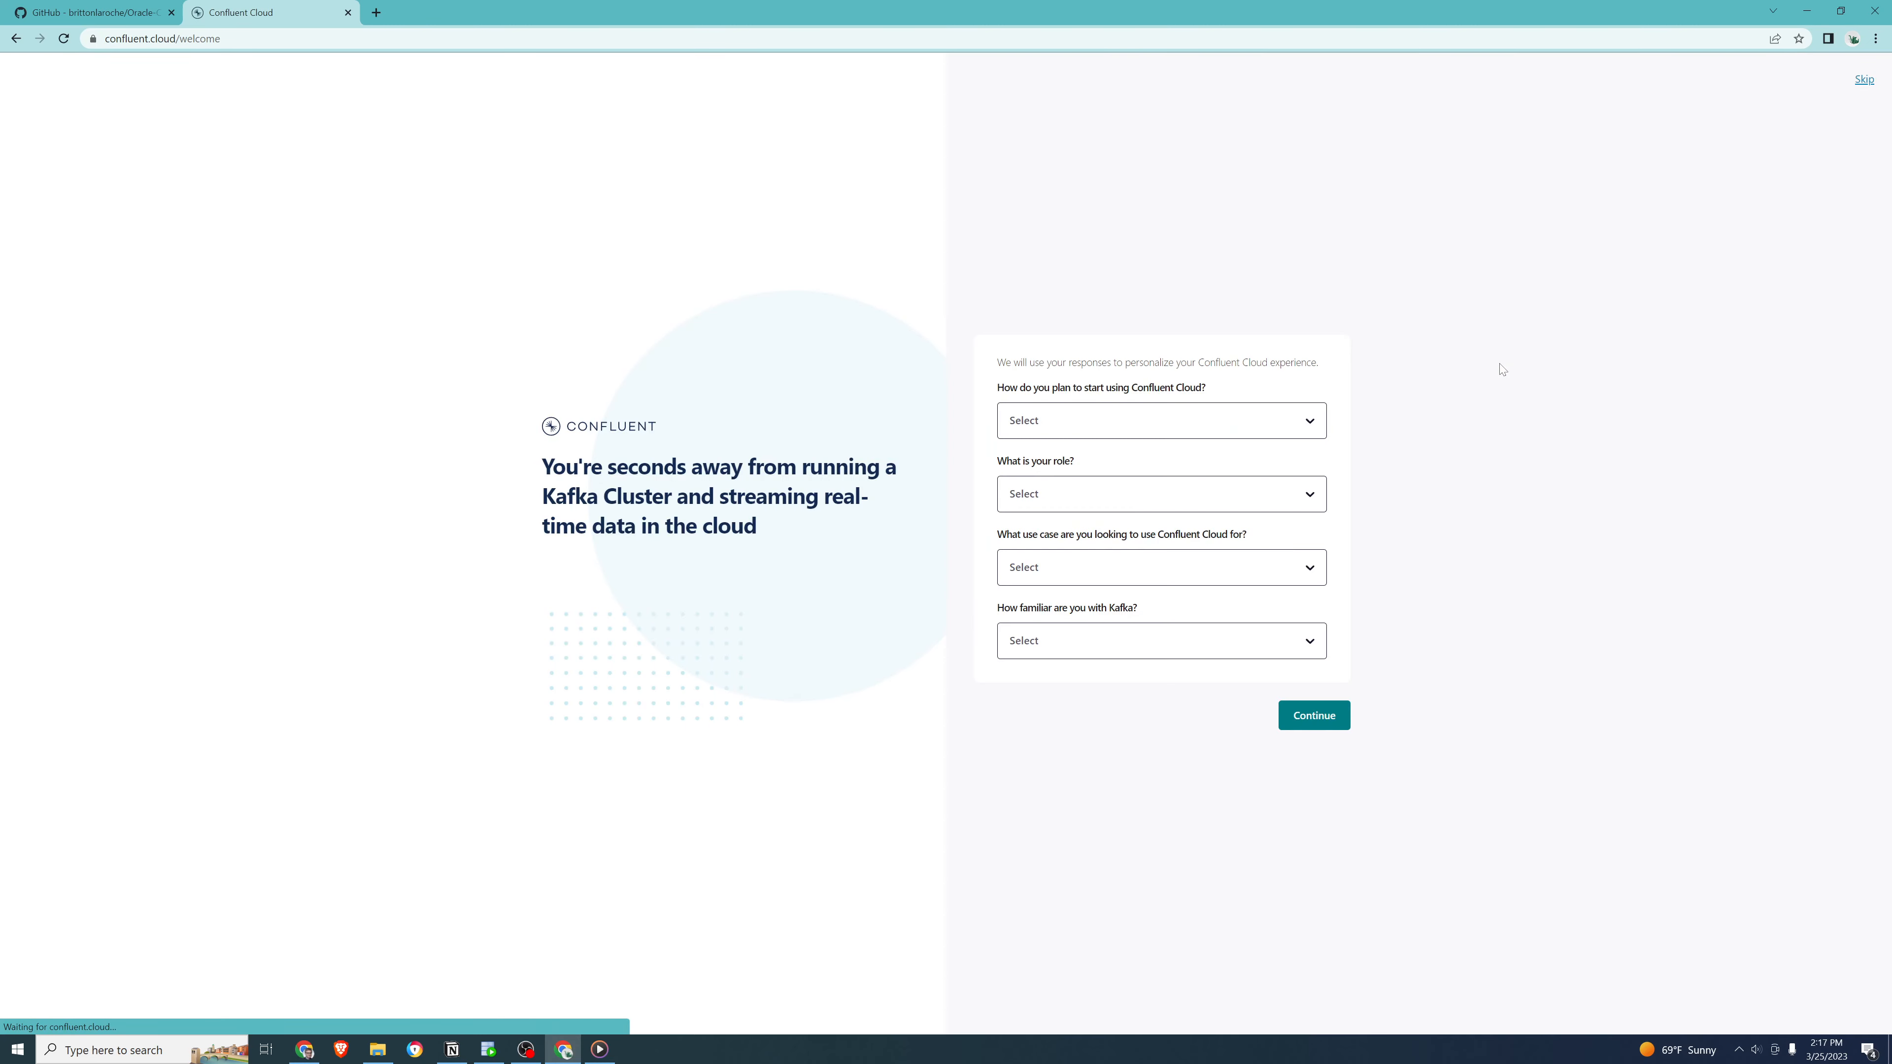
Fill in the survey with the plan Learn the basics of Kafka, role Developer and use case Database modernization
click(1301, 424)
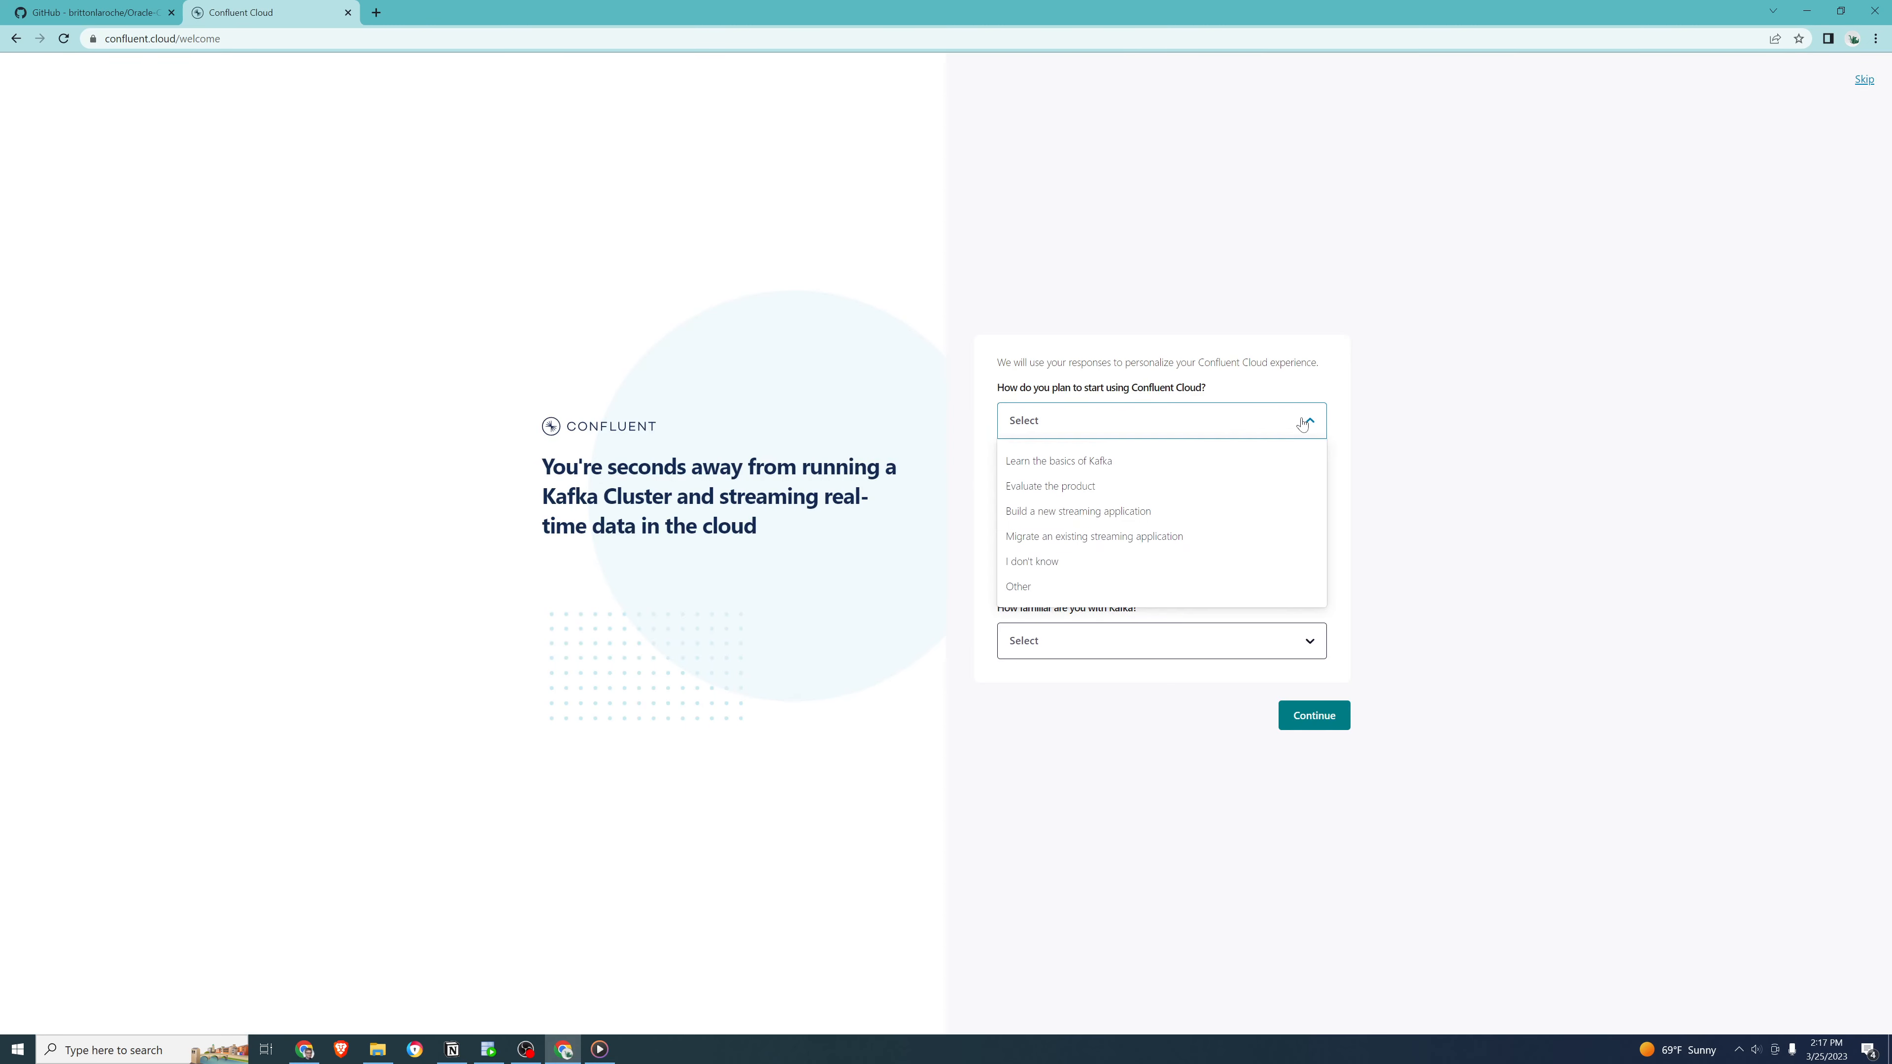
click(1153, 462)
click(1278, 500)
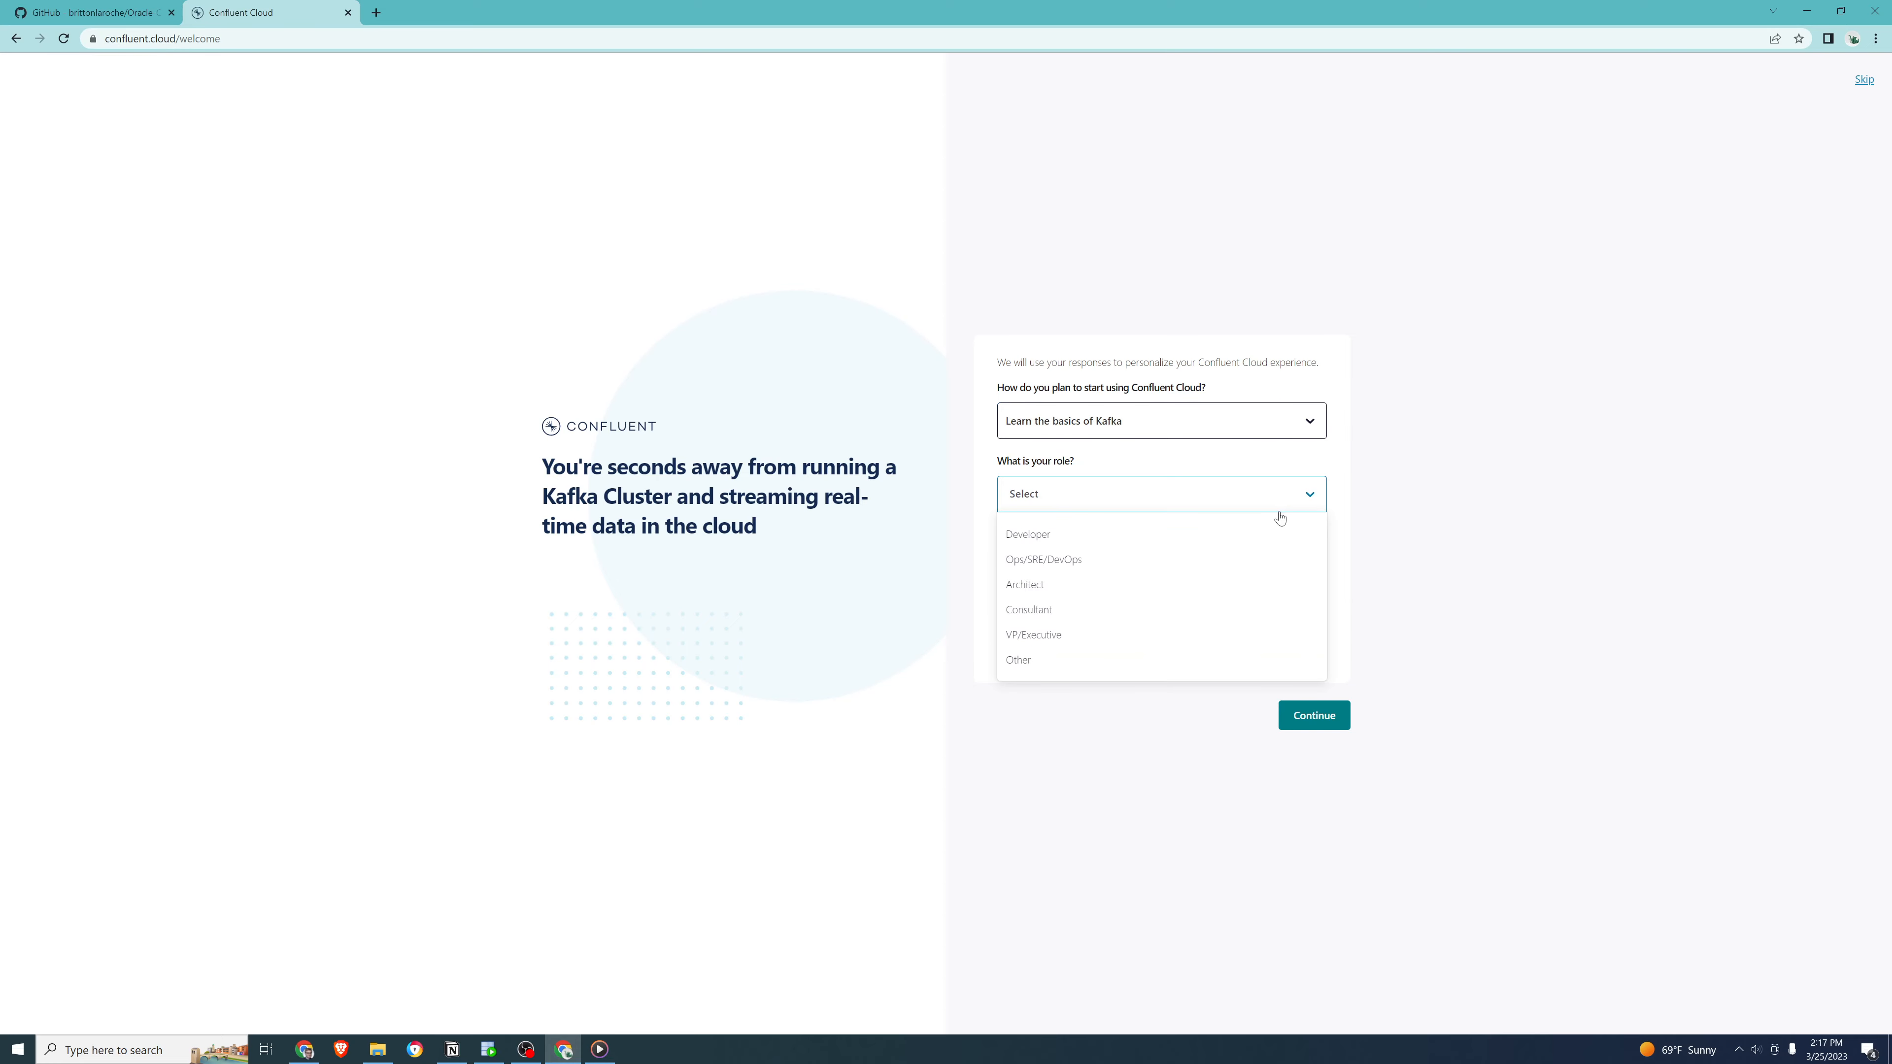
click(1136, 536)
click(1171, 567)
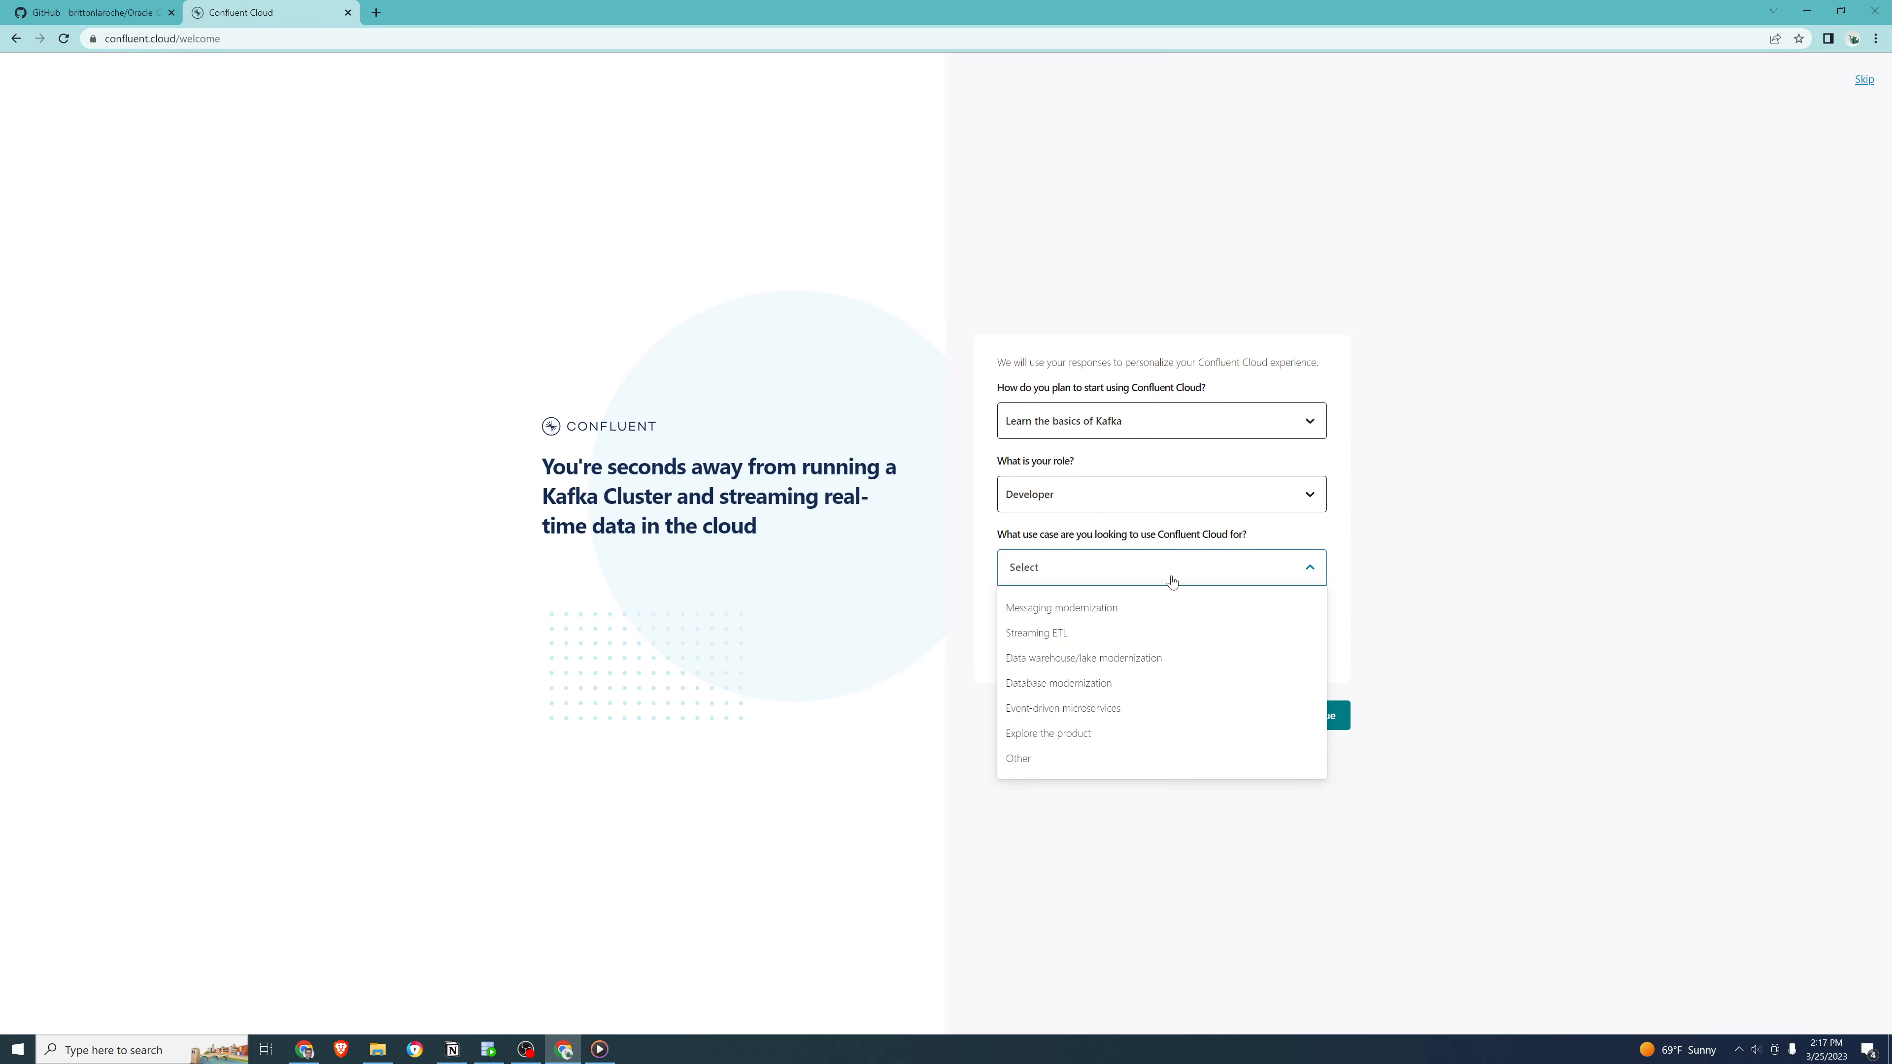
click(1147, 622)
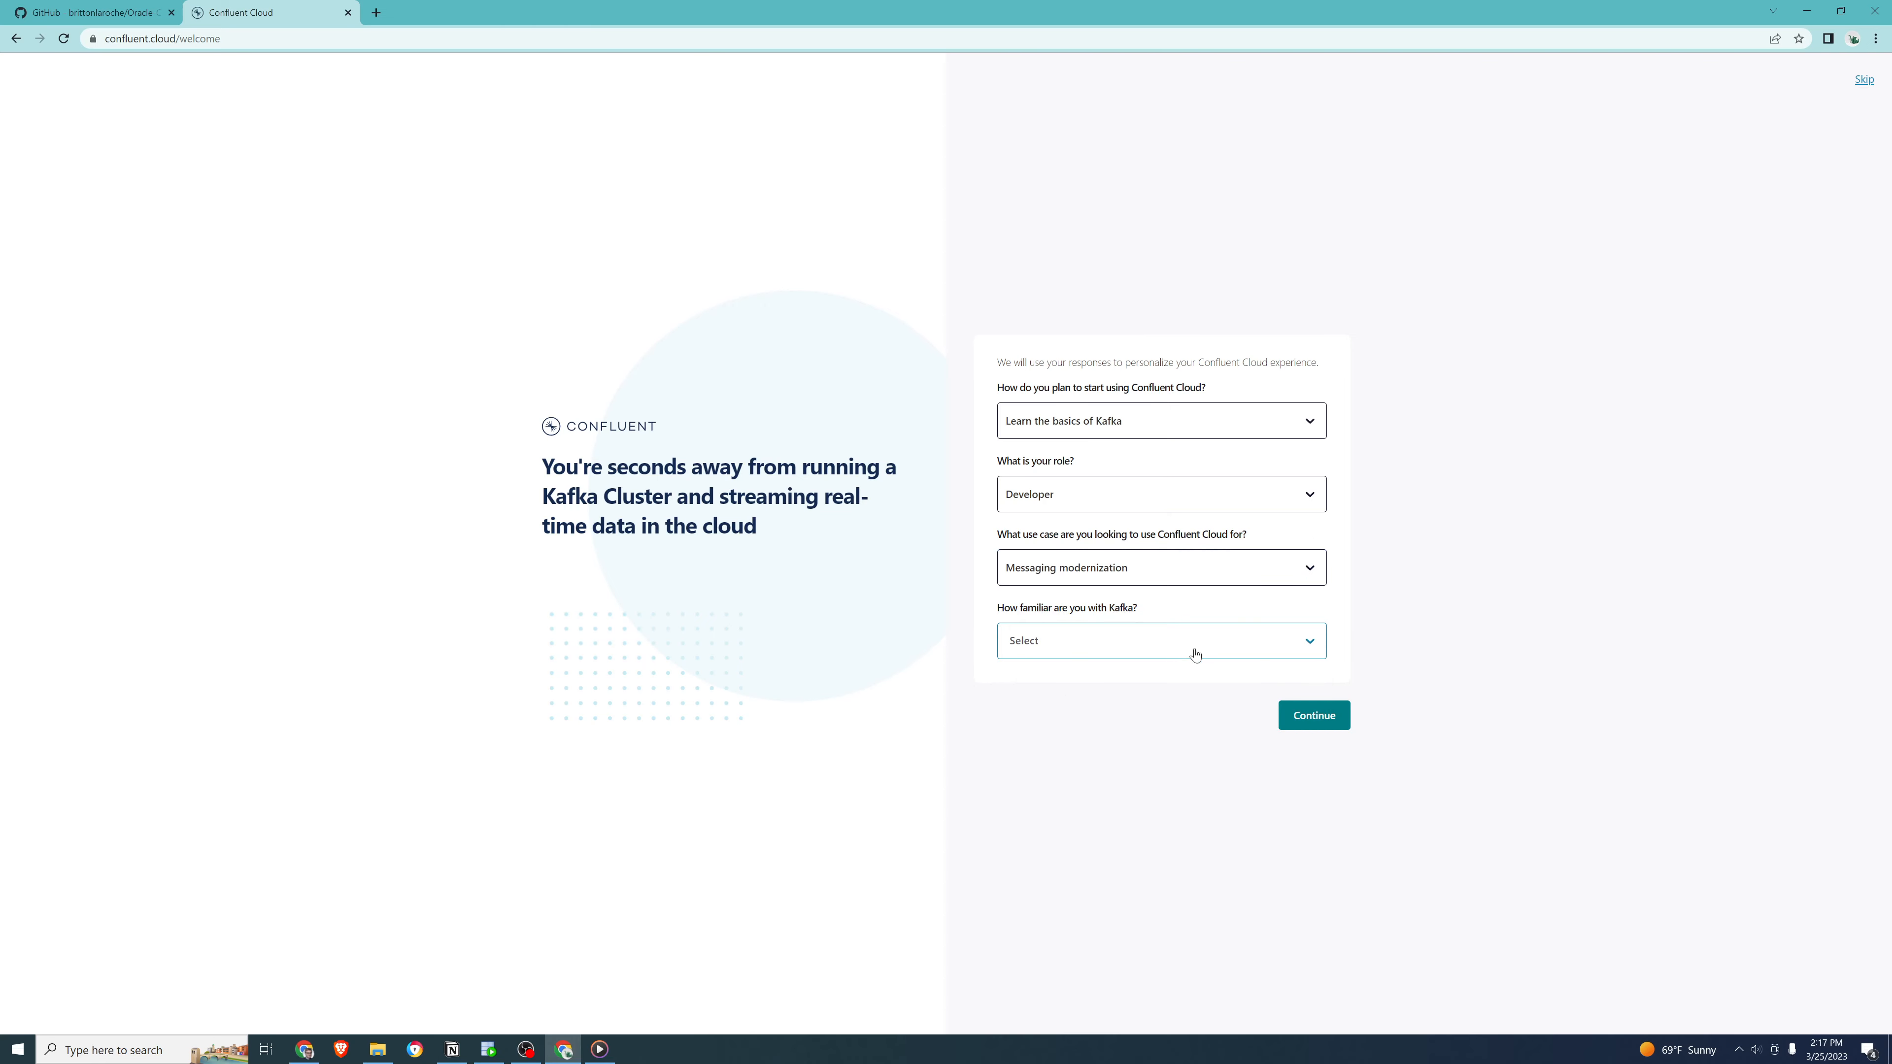
click(1167, 585)
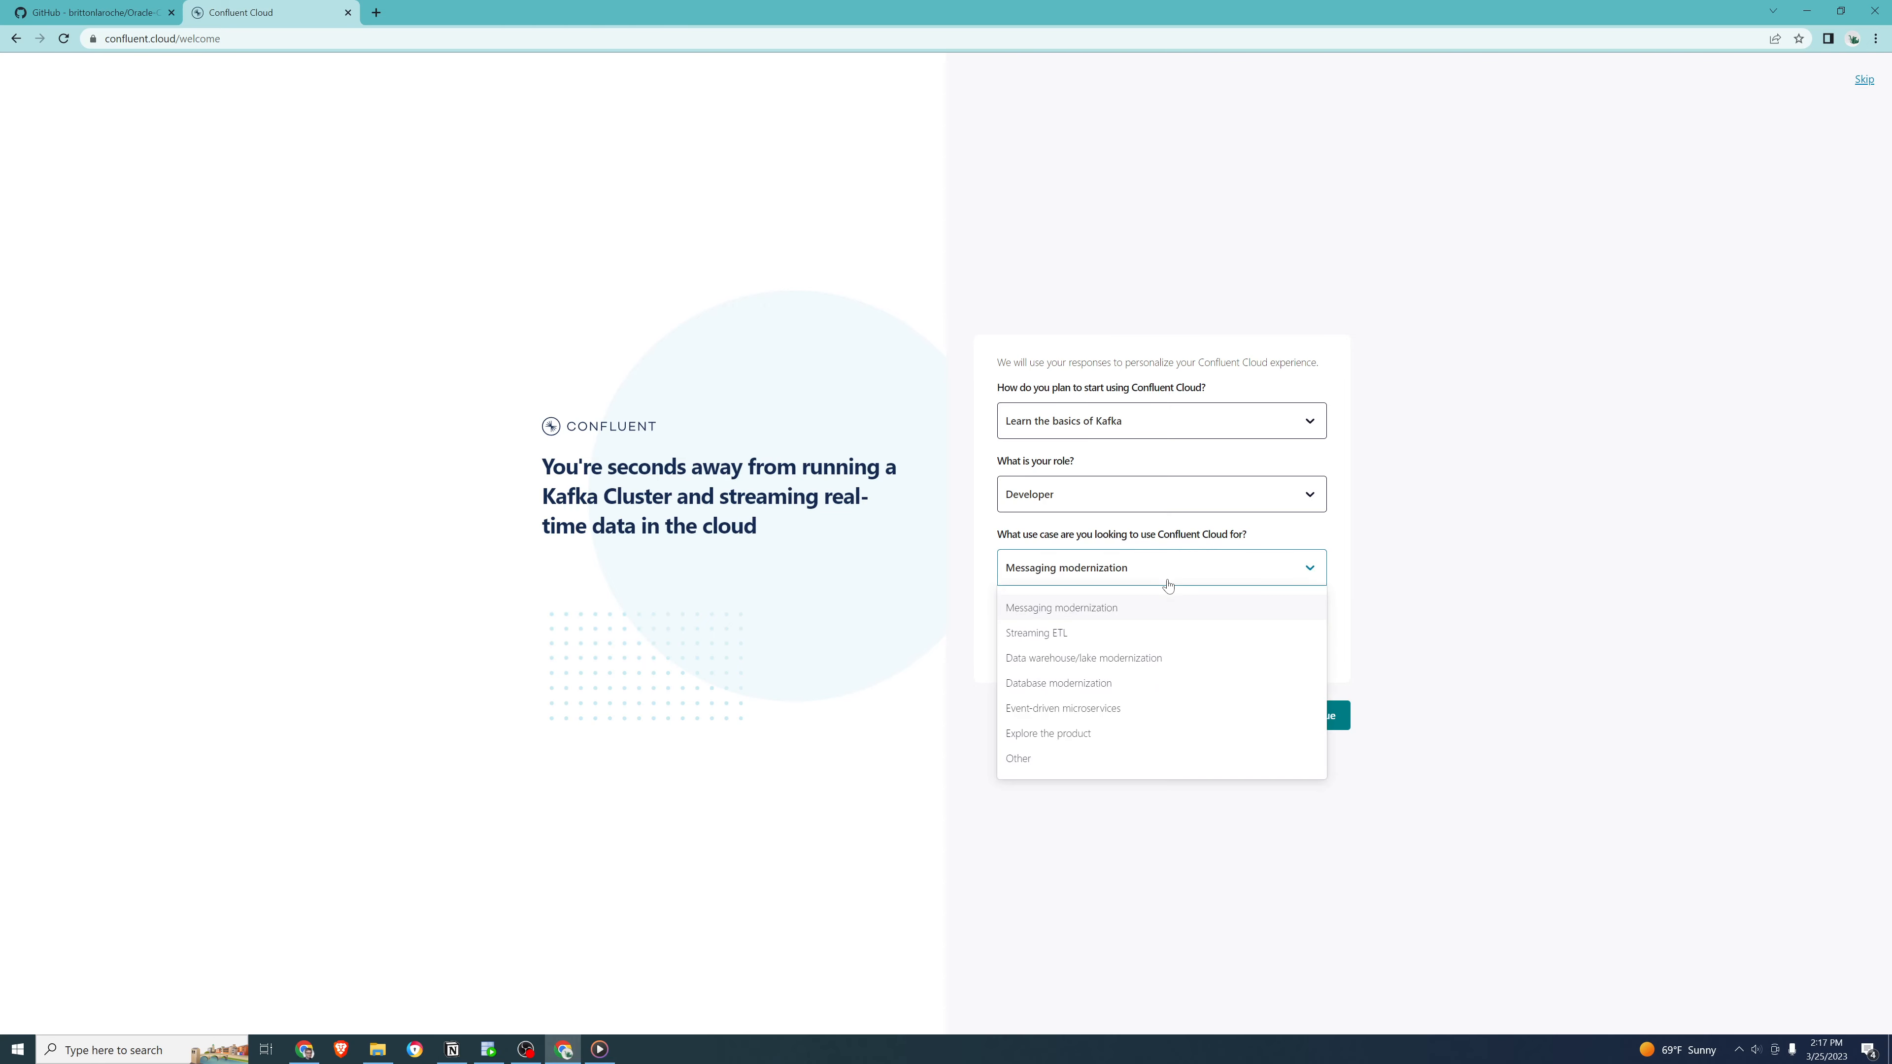
click(1128, 694)
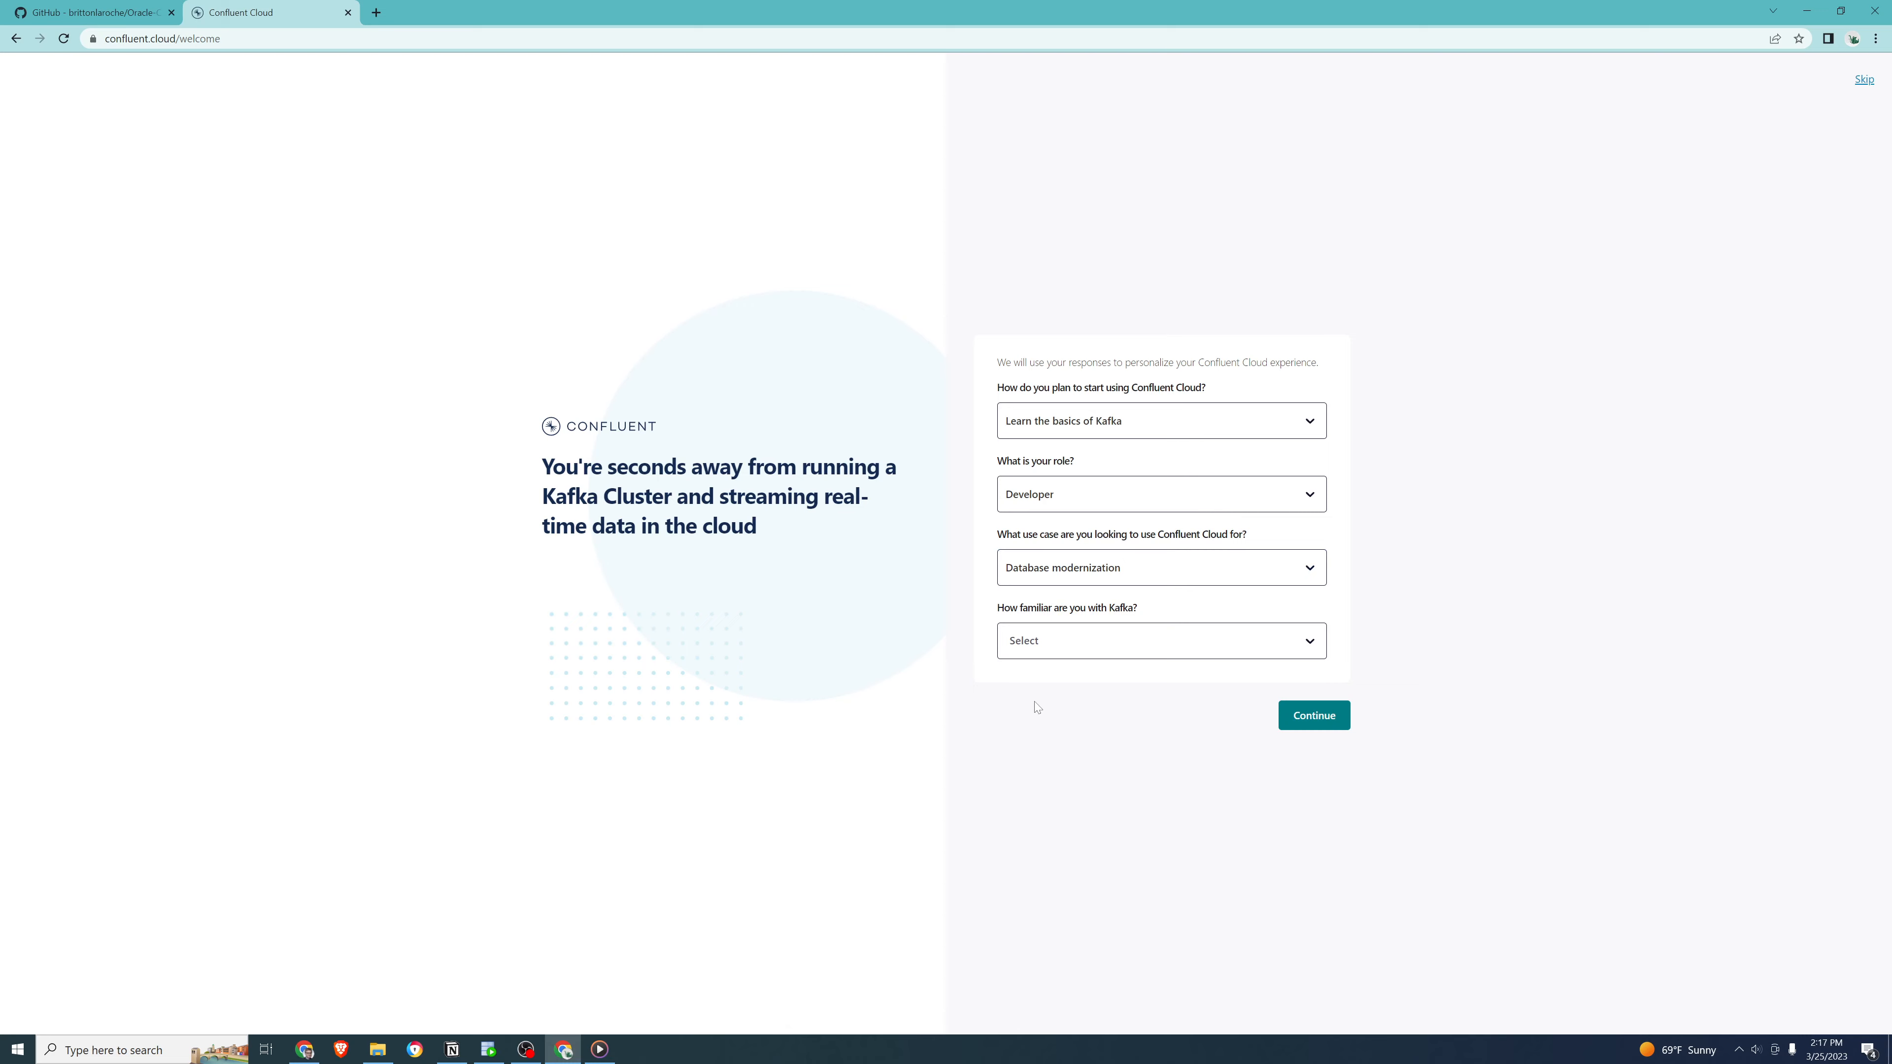
Set the Kafka familiarity to Running Kafka in production, change the plan to Evaluate the product, and submit the survey
click(1122, 651)
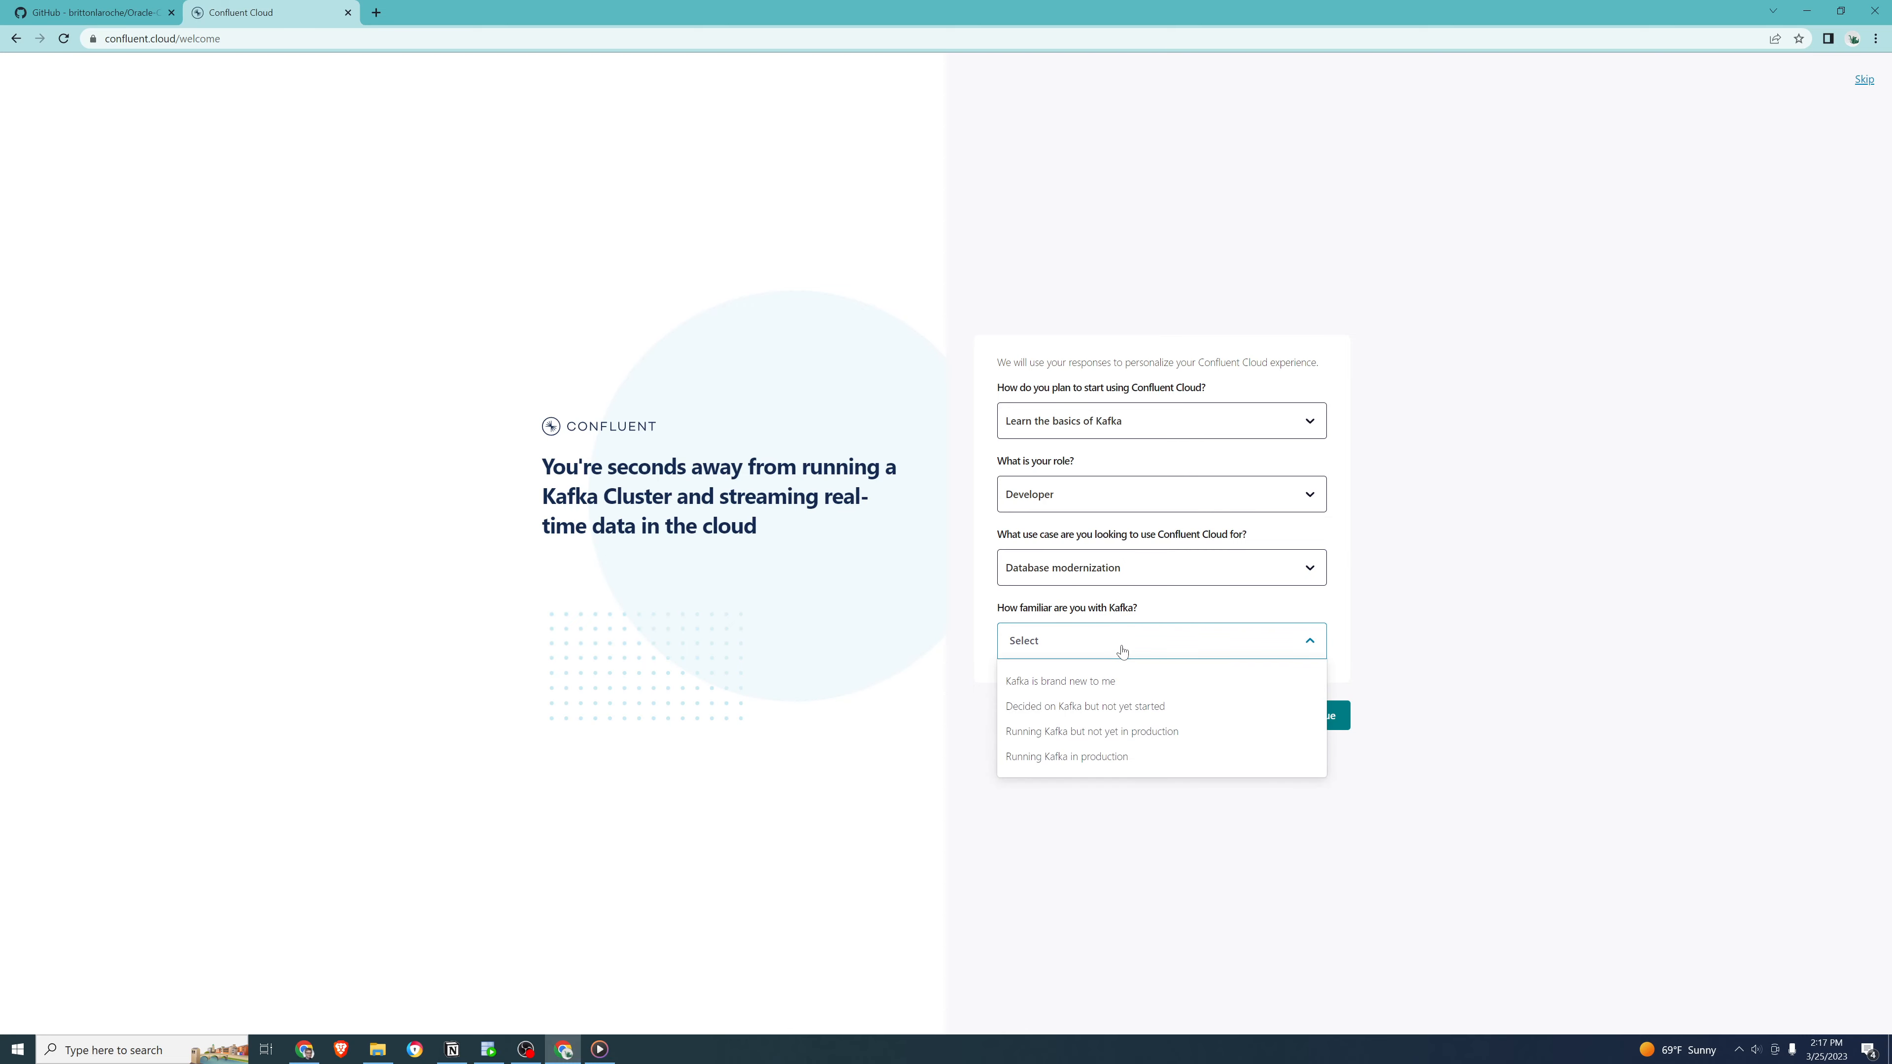
click(1120, 757)
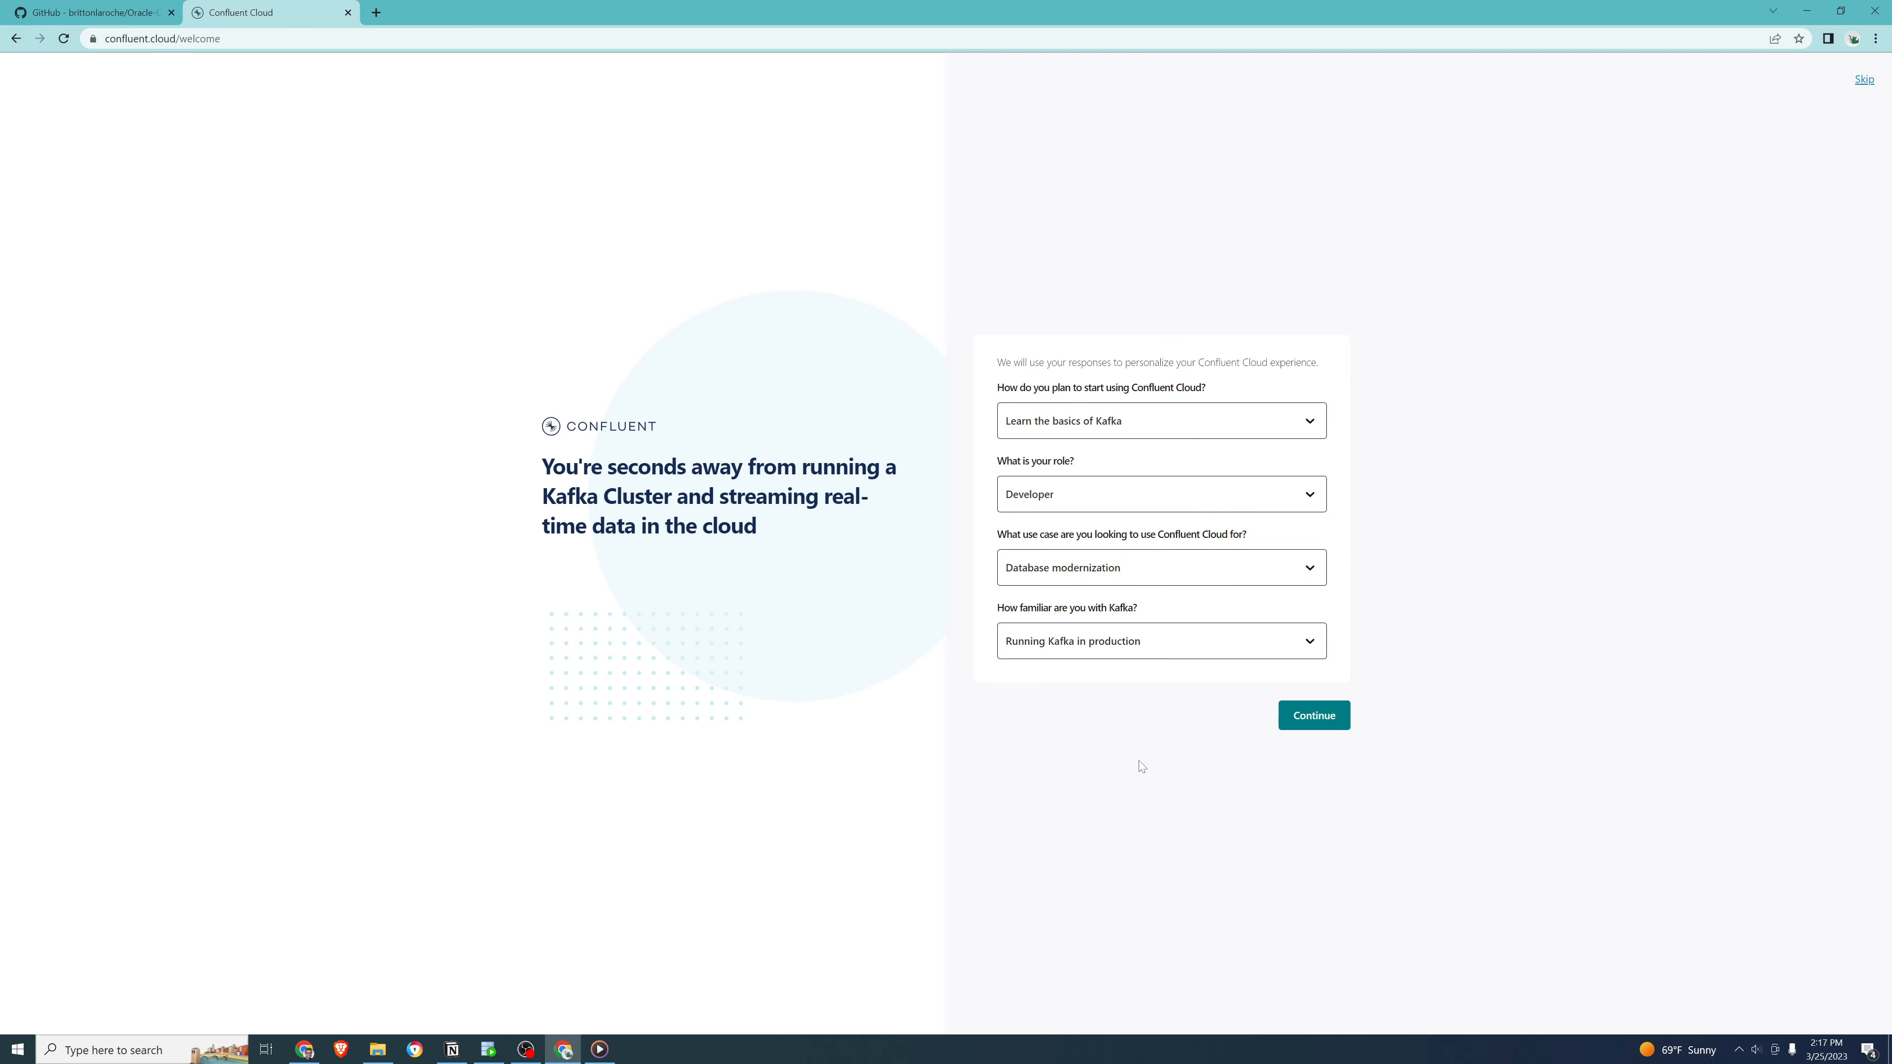
click(1328, 723)
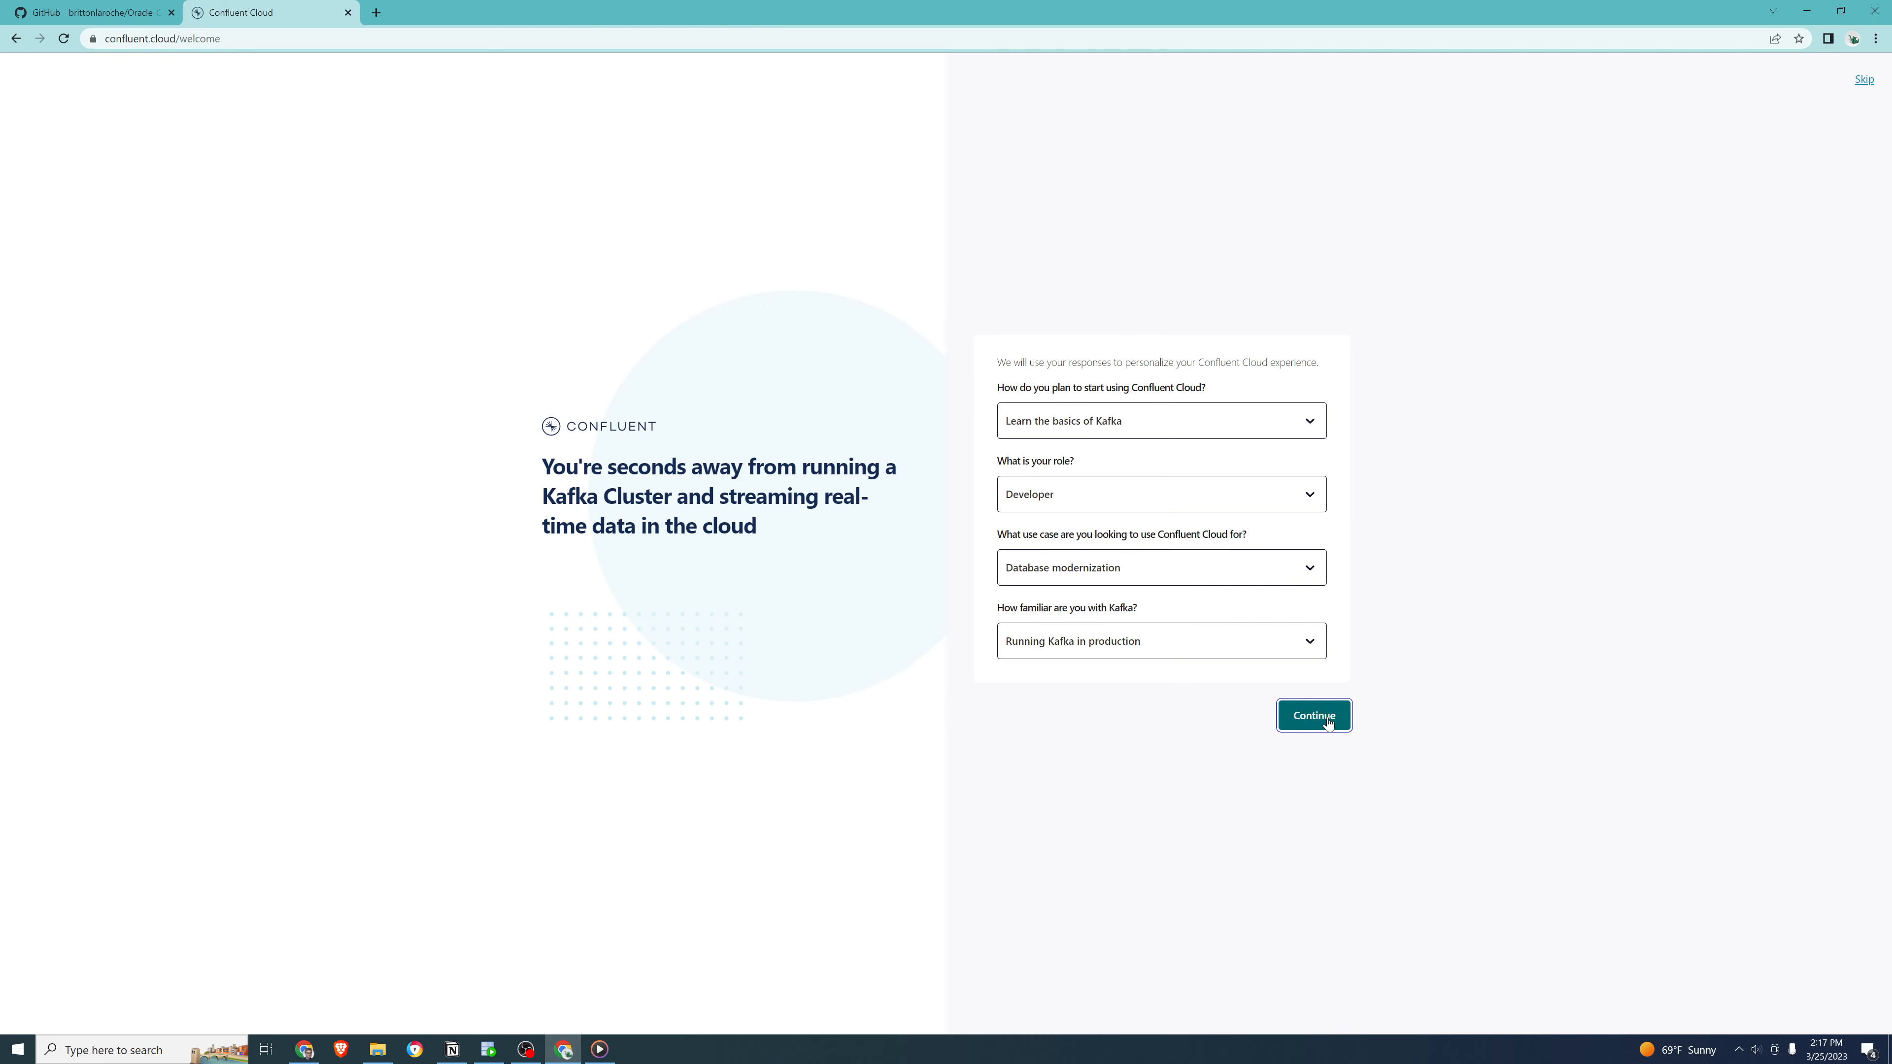
click(1304, 423)
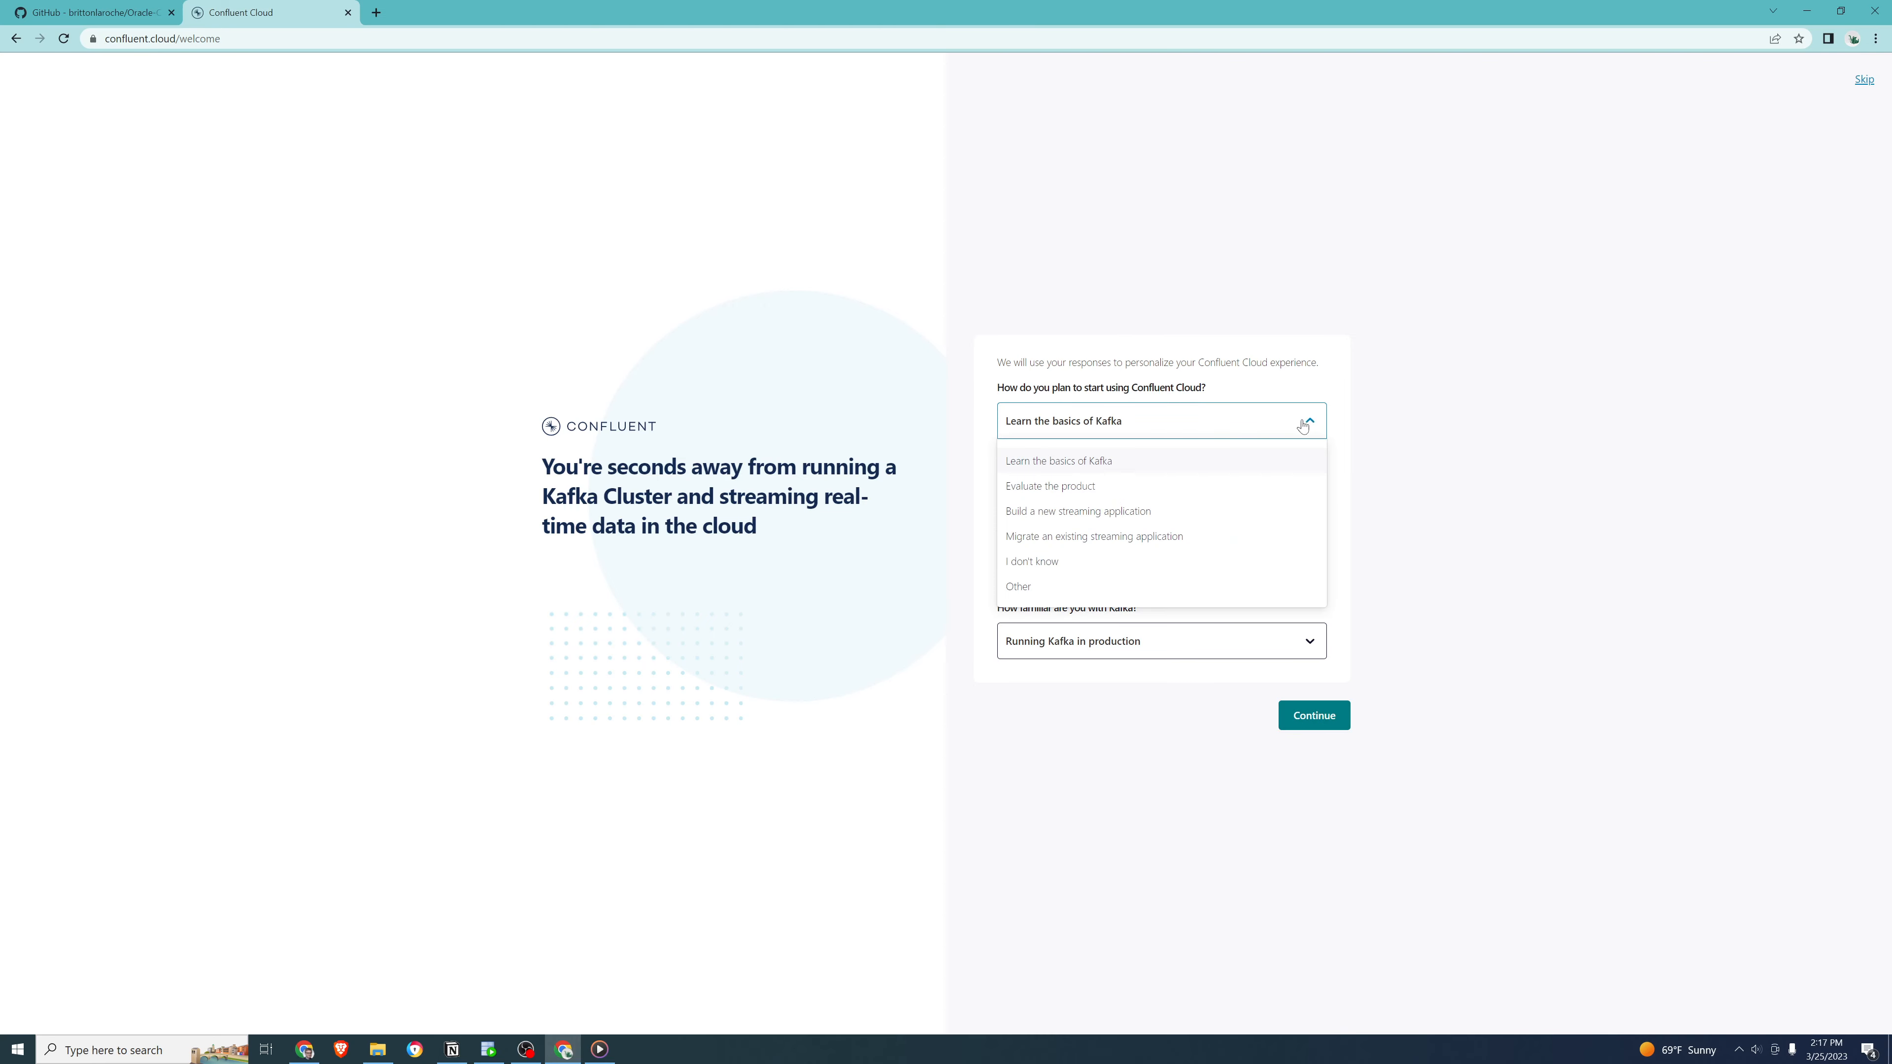
click(1112, 495)
click(1322, 720)
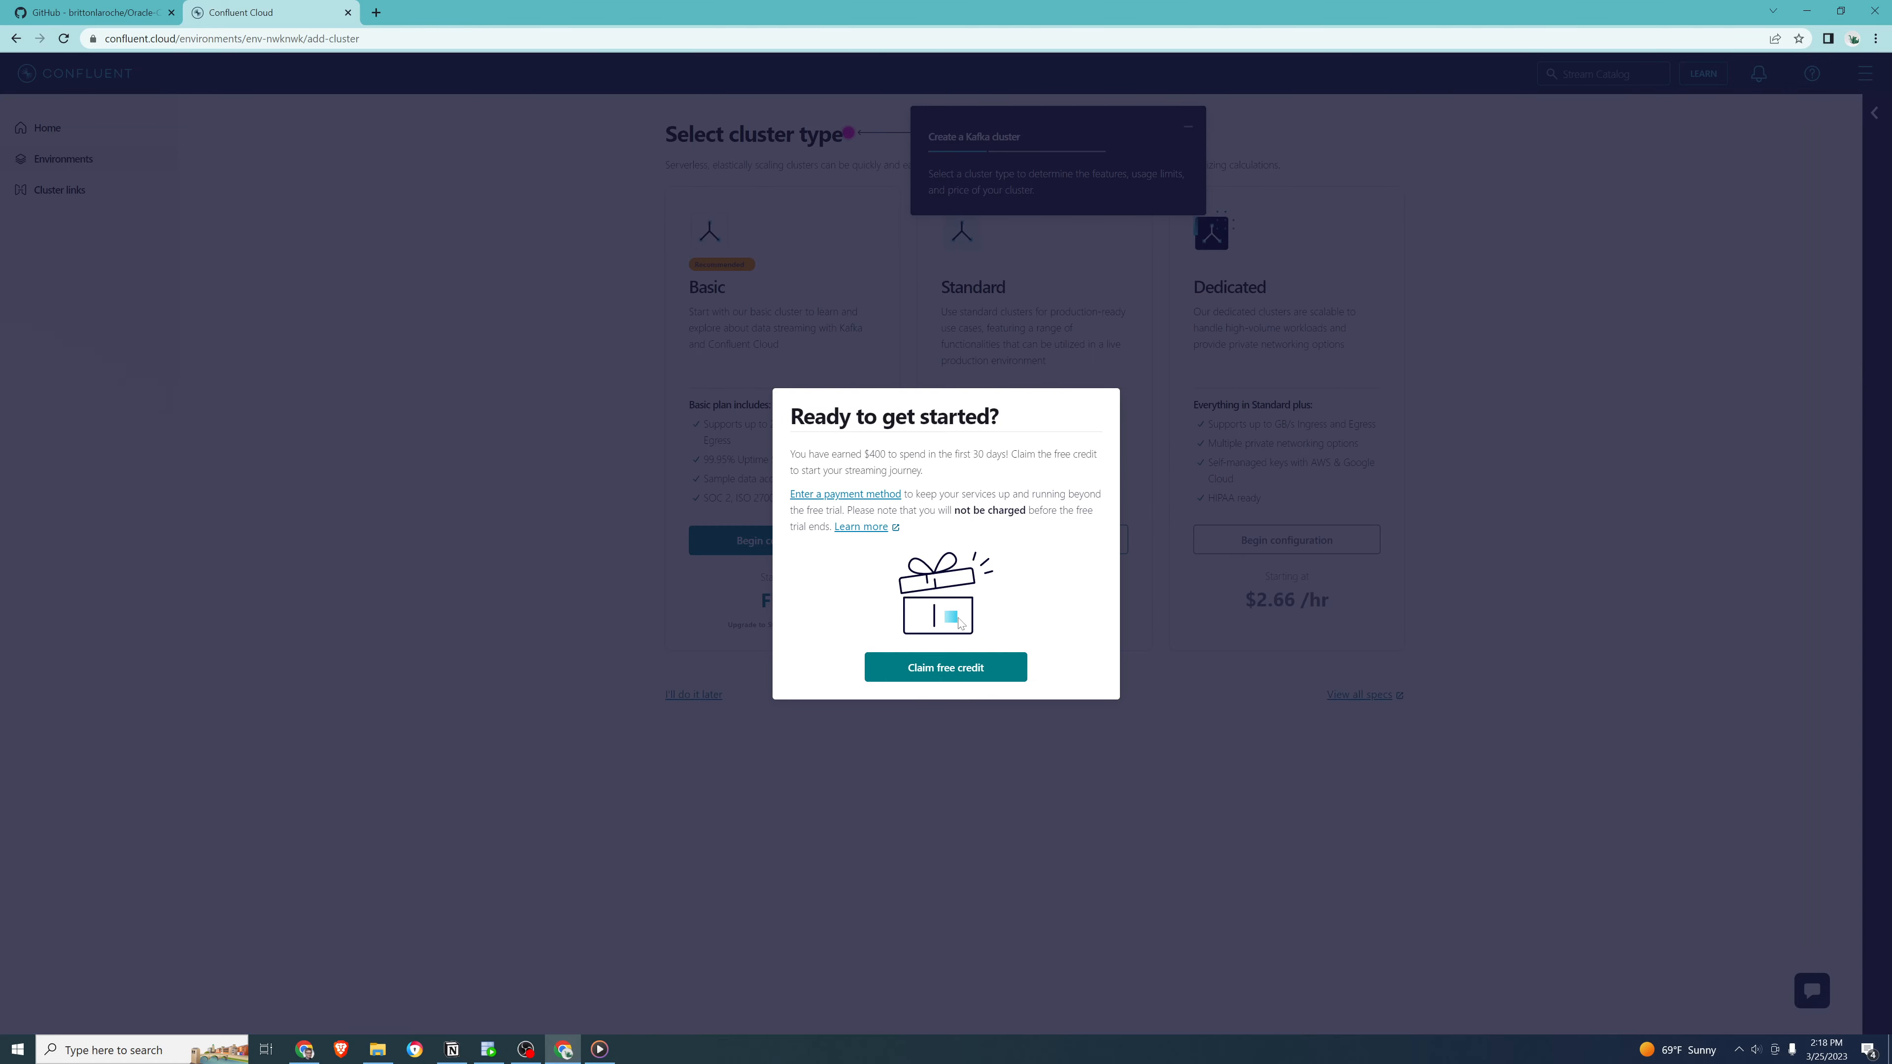
Claim the free credit and configure a Basic cluster on AWS in Oregon (us-west-2) with single-zone availability
click(980, 666)
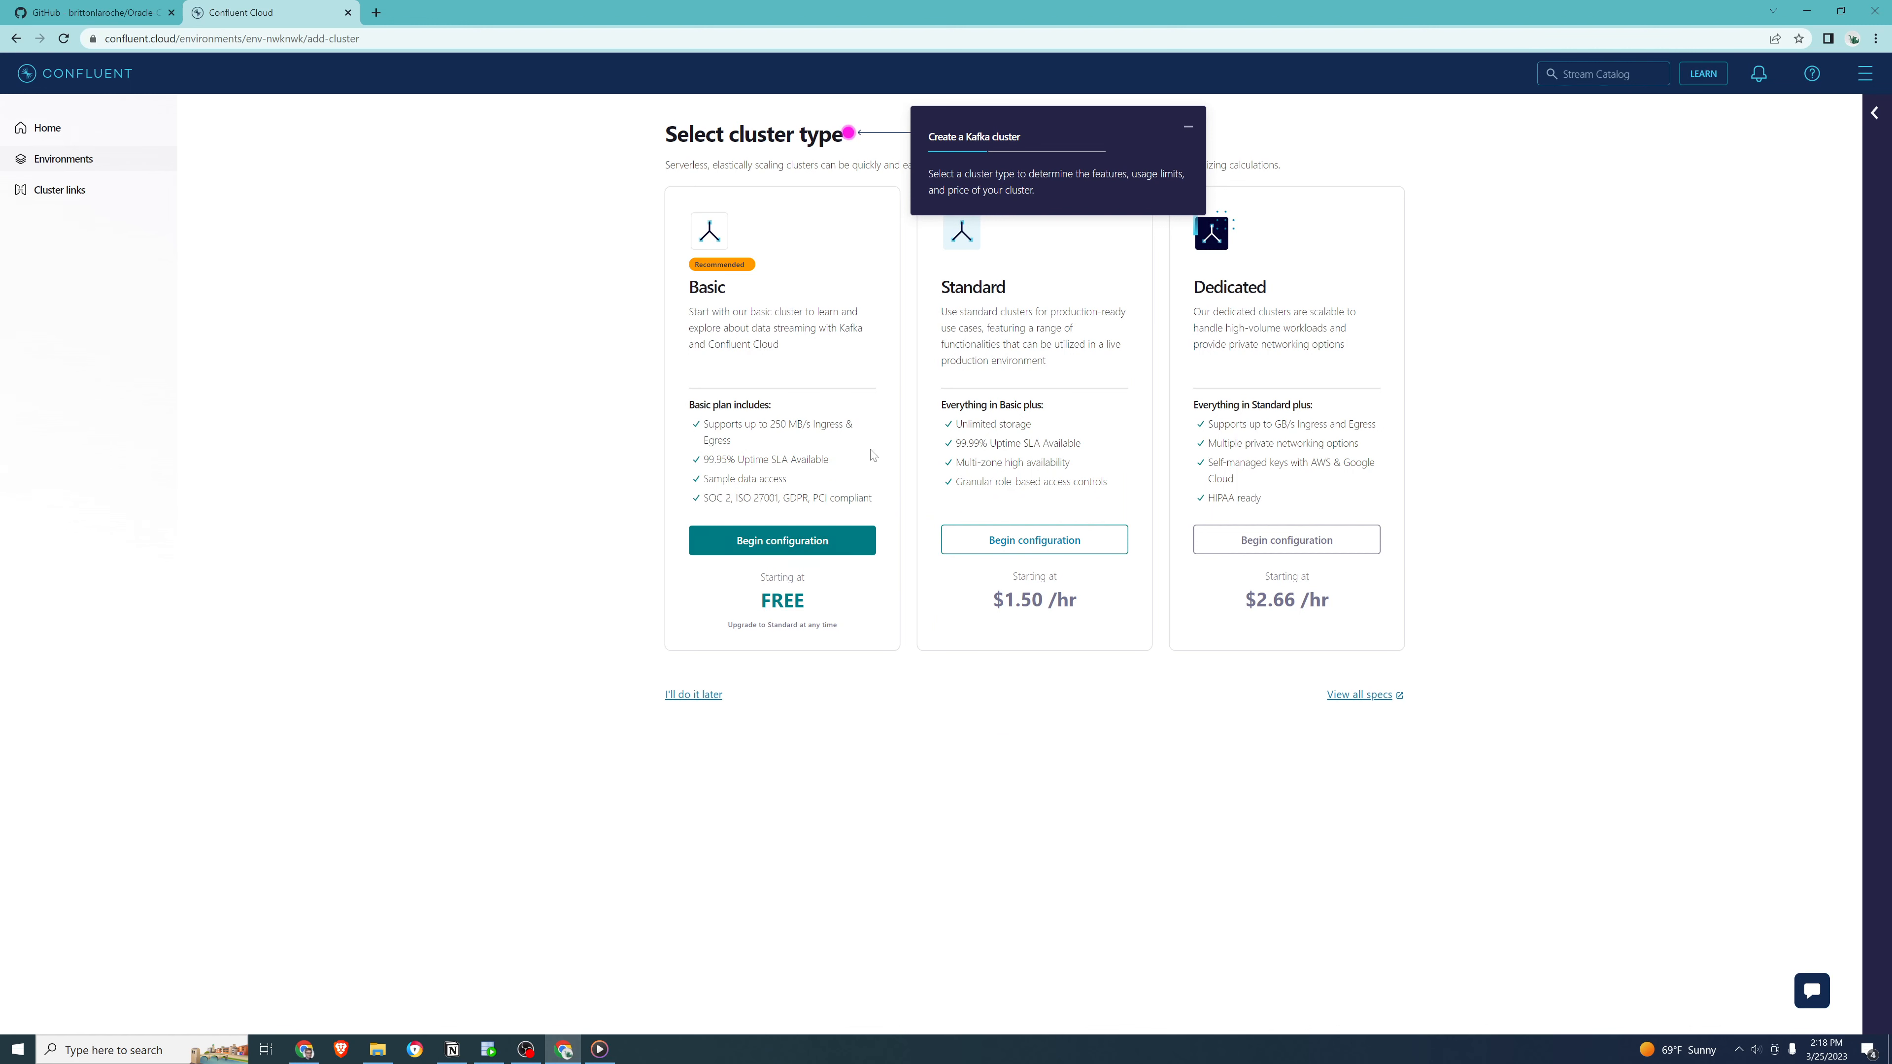
click(773, 545)
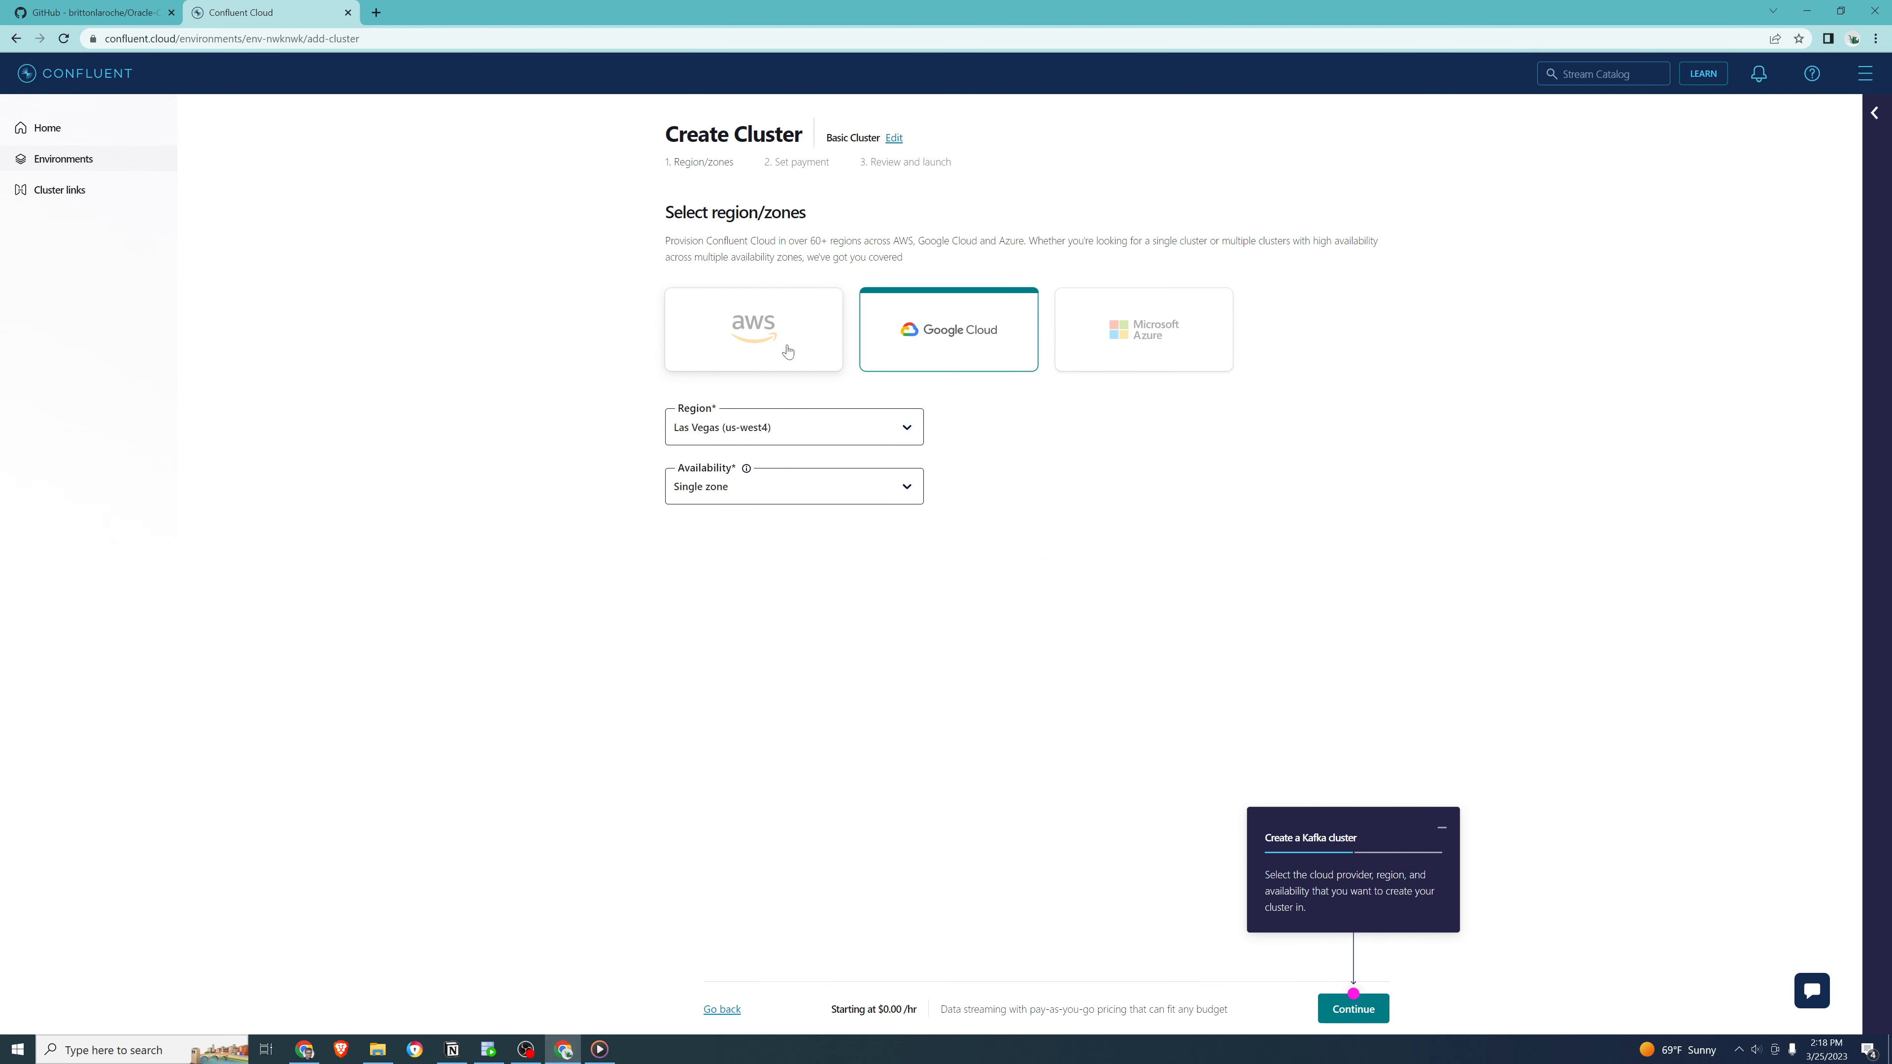
click(769, 332)
click(888, 427)
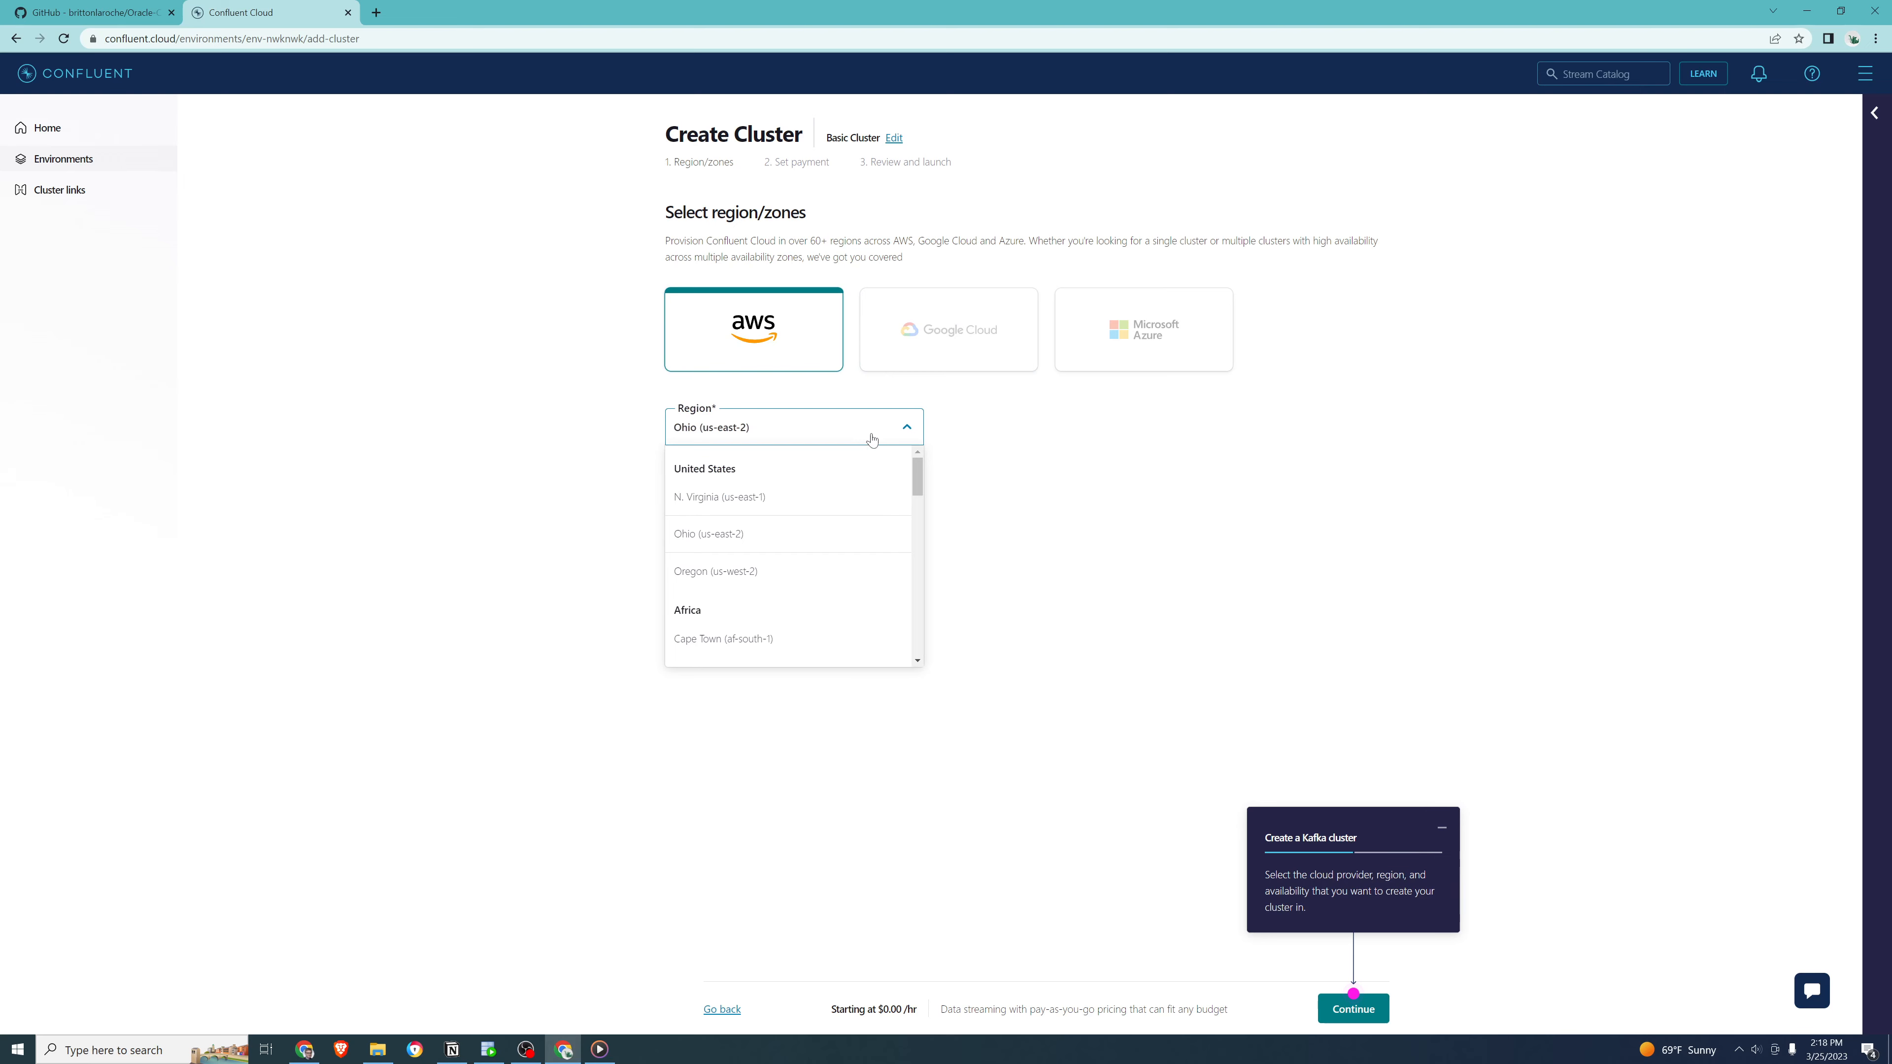
scroll(837, 553, down, 3)
scroll(837, 555, up, 3)
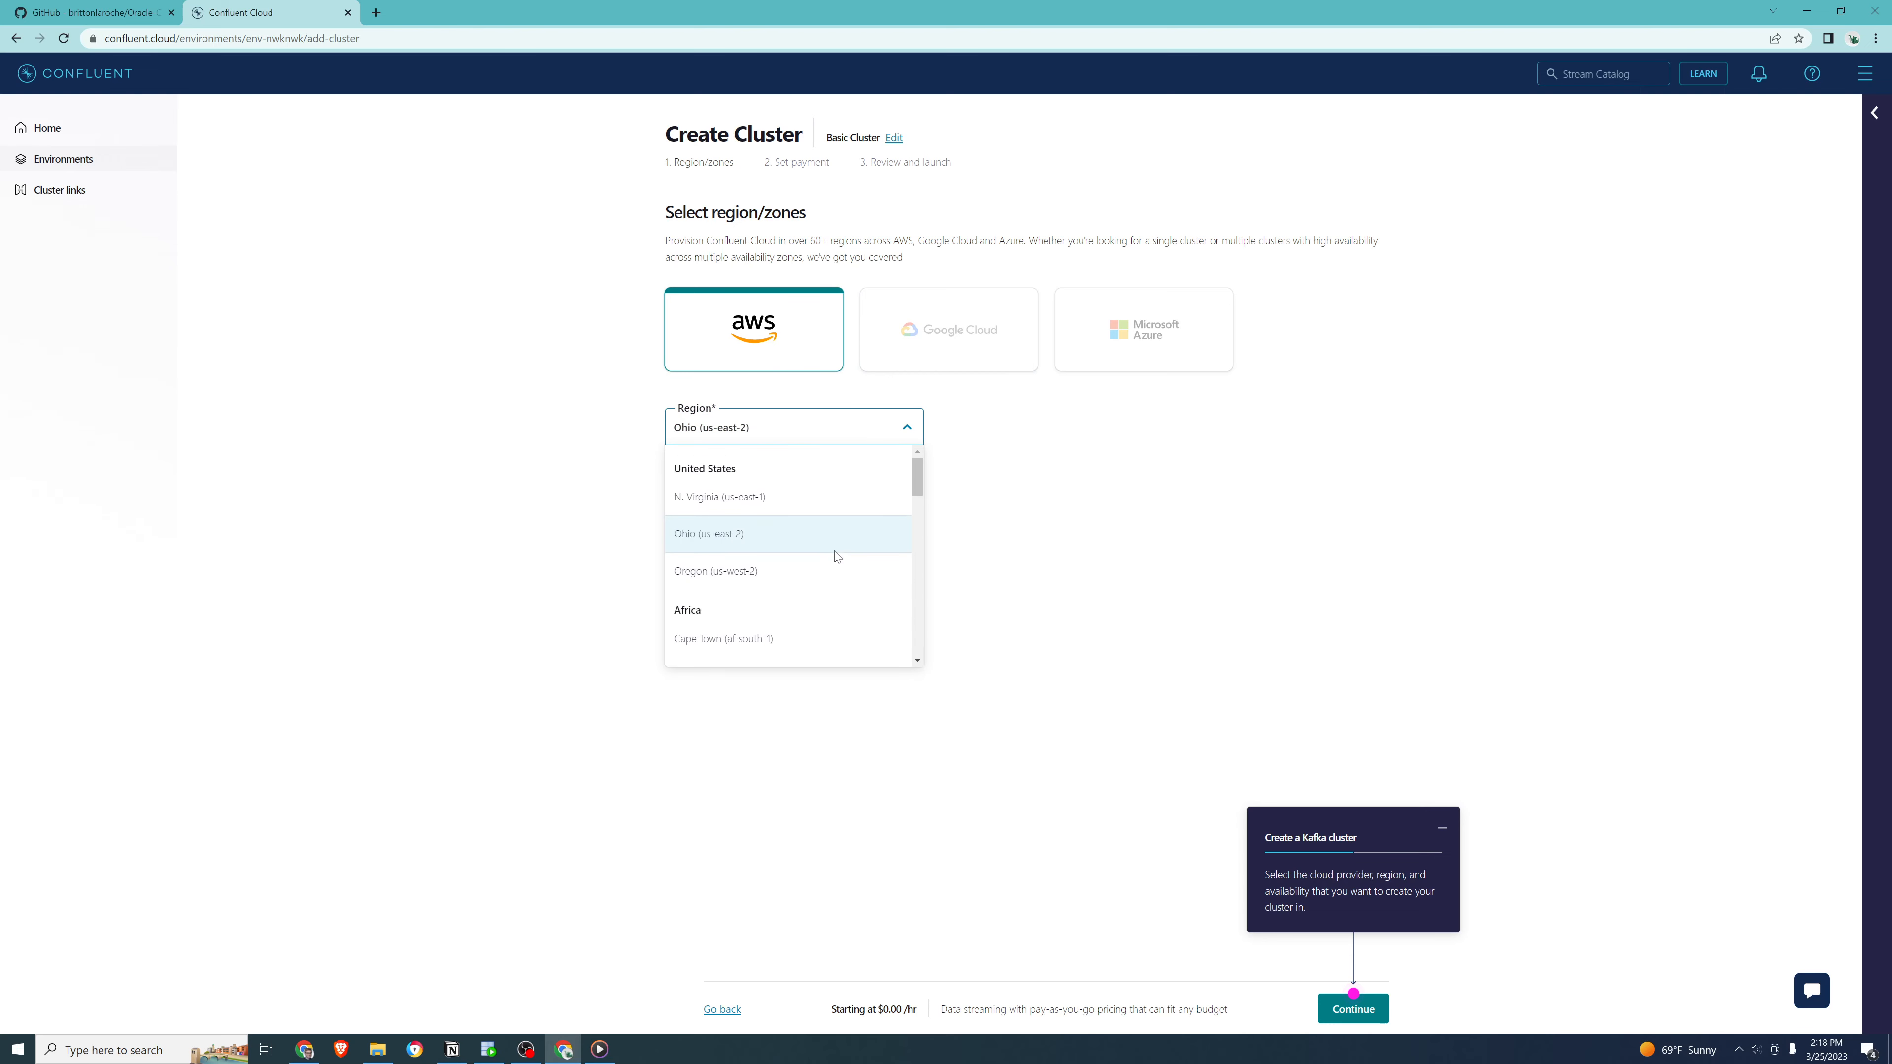
click(808, 571)
click(792, 492)
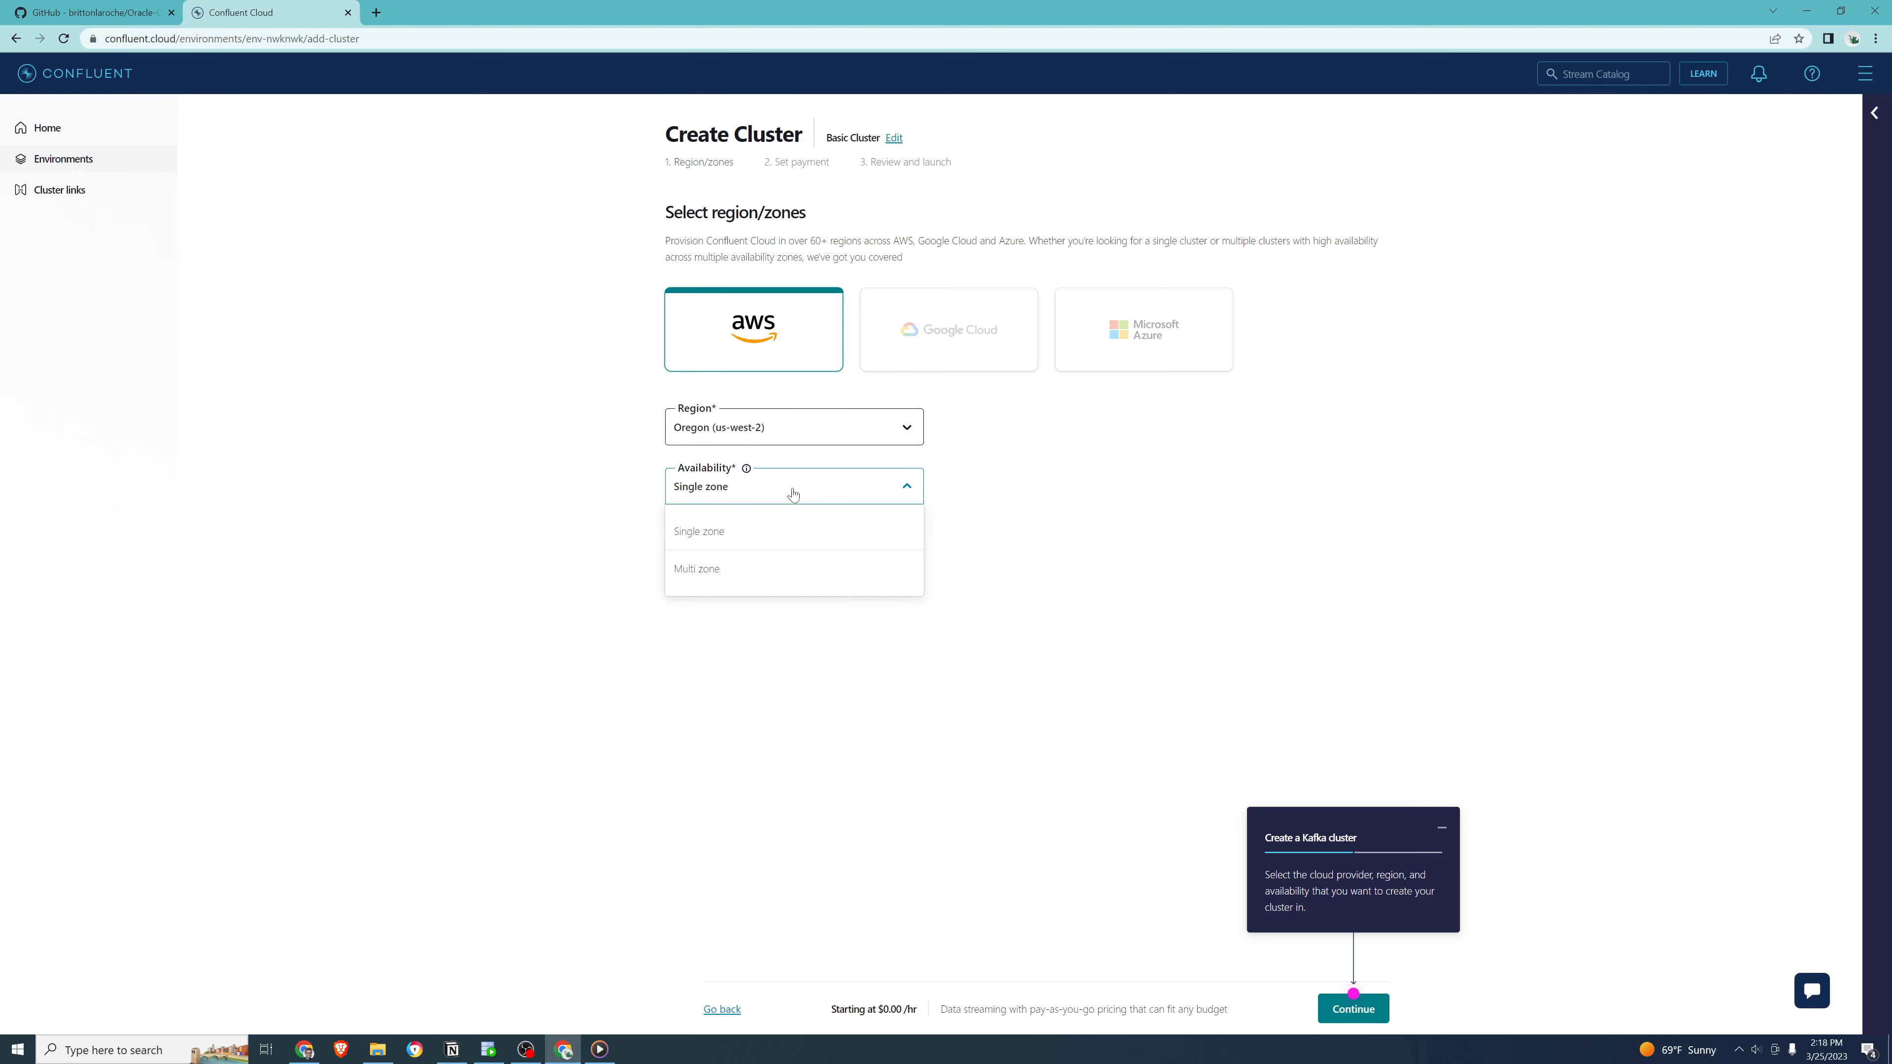
click(795, 492)
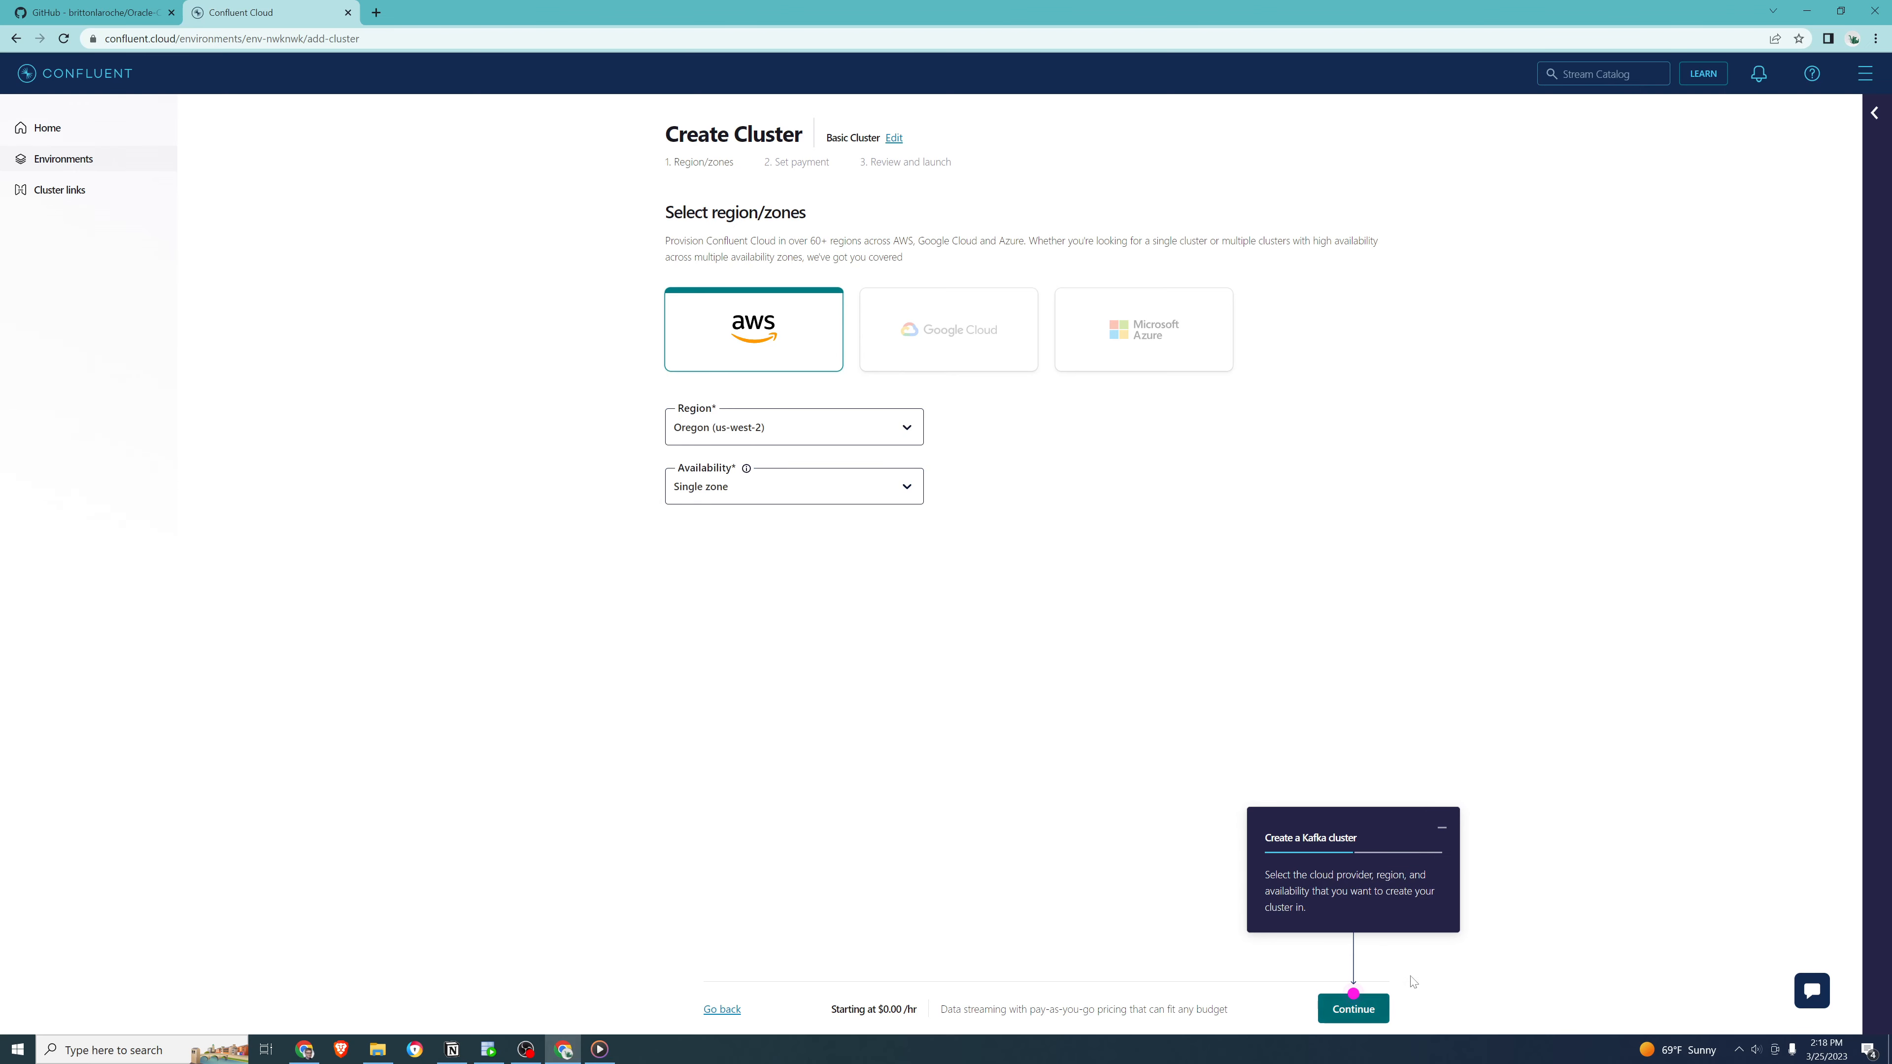
click(1364, 1011)
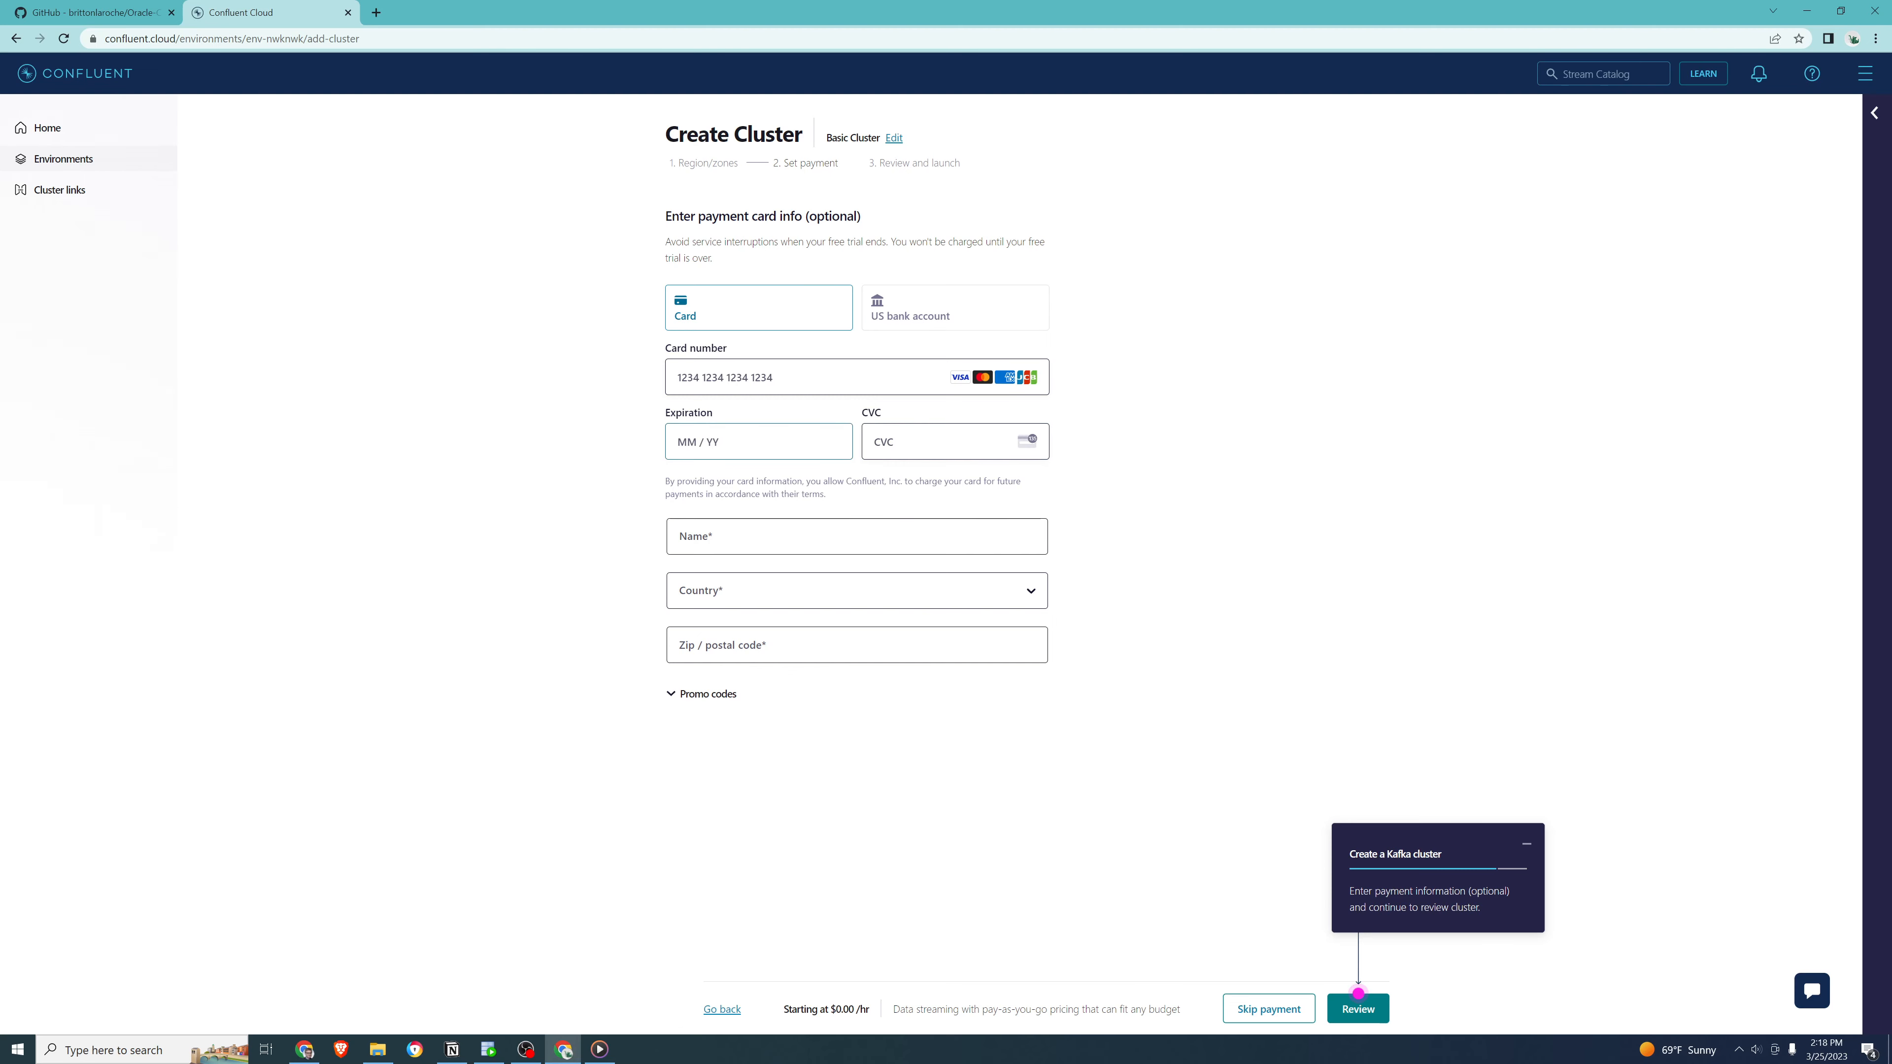
Launch the Basic cluster under the name Kafcongo without entering payment information
click(1358, 1013)
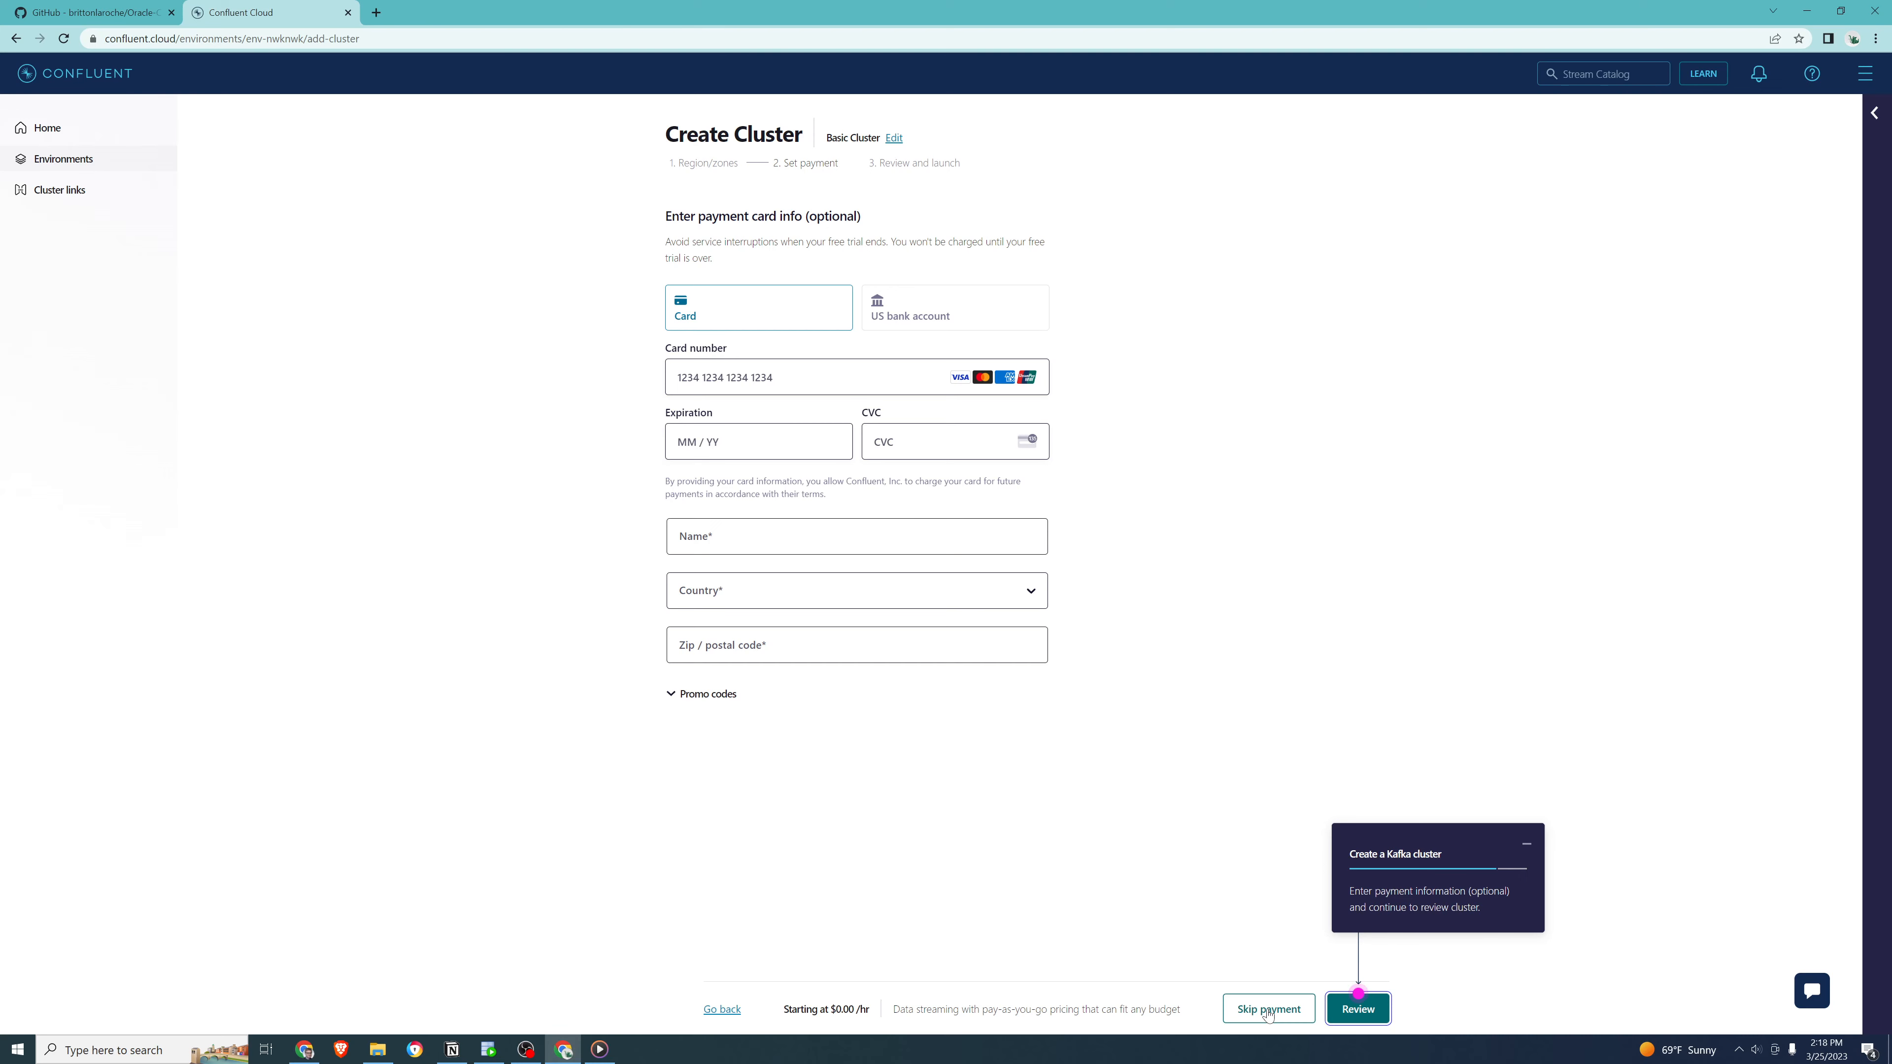
click(1376, 1018)
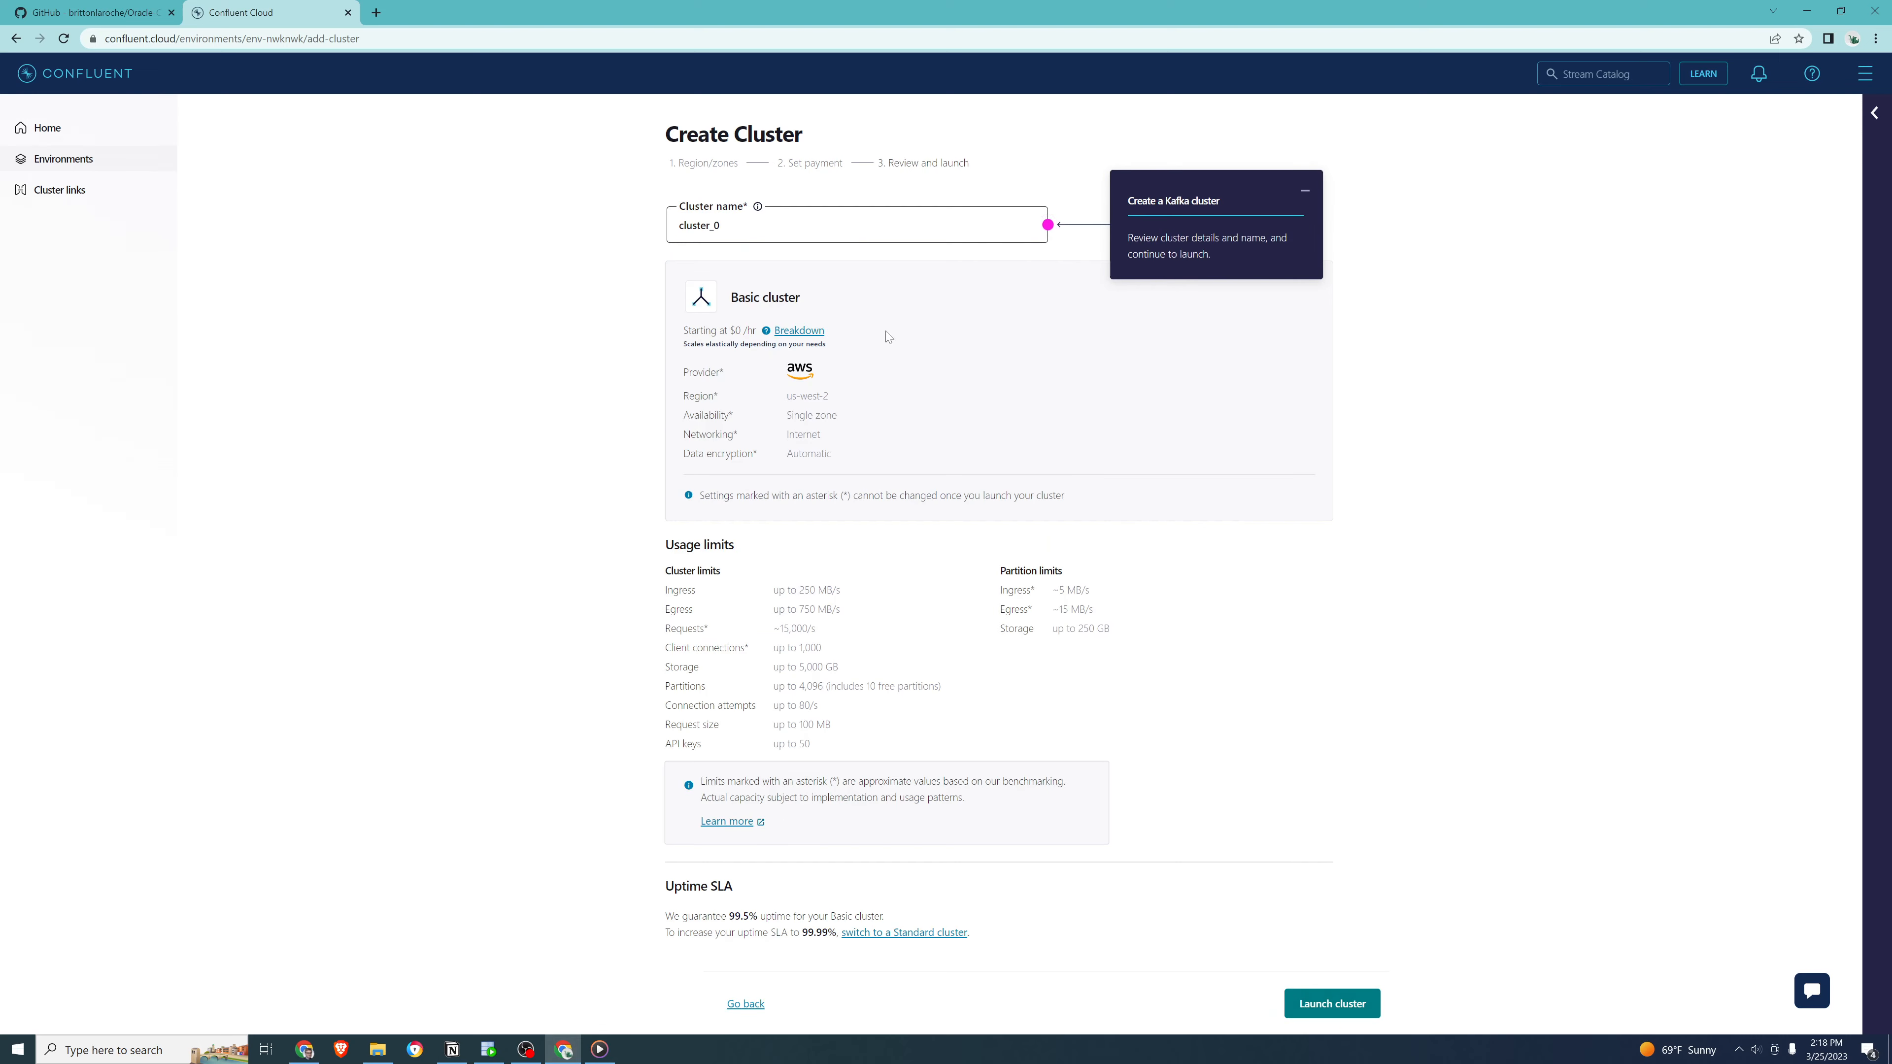
drag(767, 226, 653, 232)
text(Kafcongo)
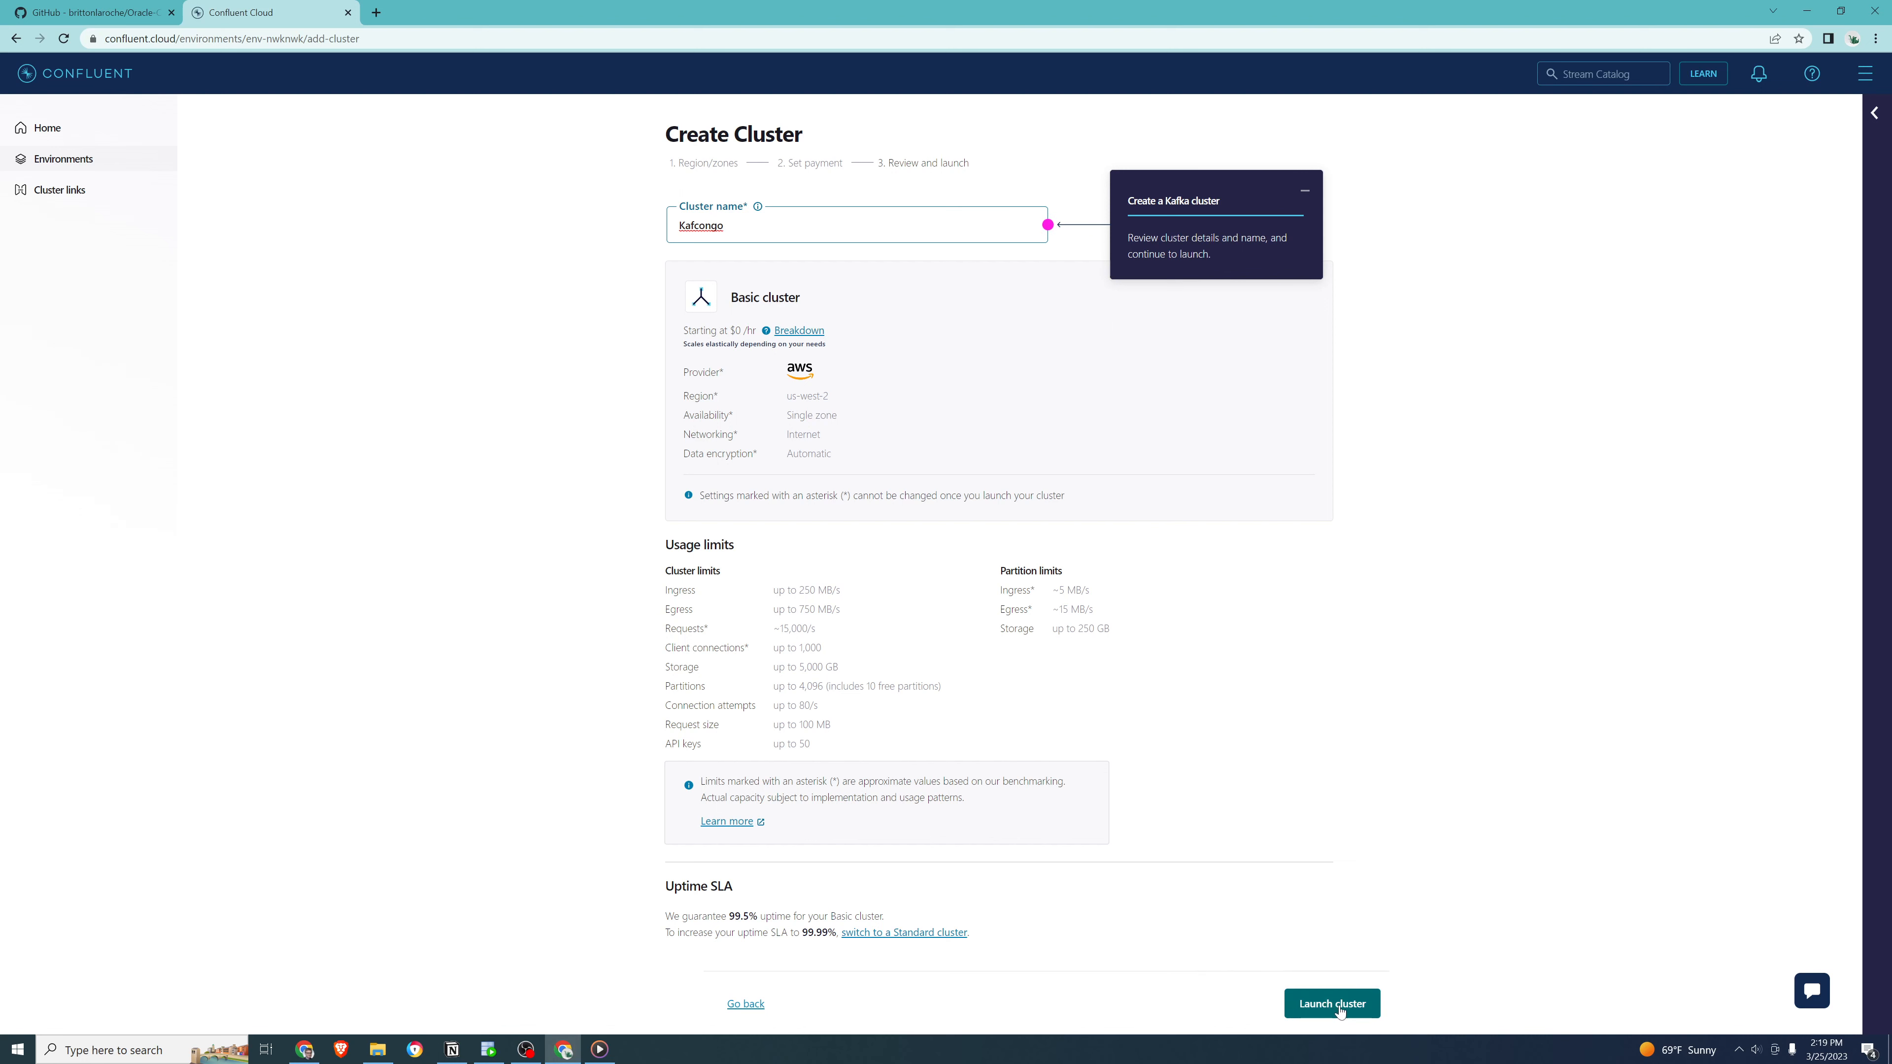
click(1365, 1005)
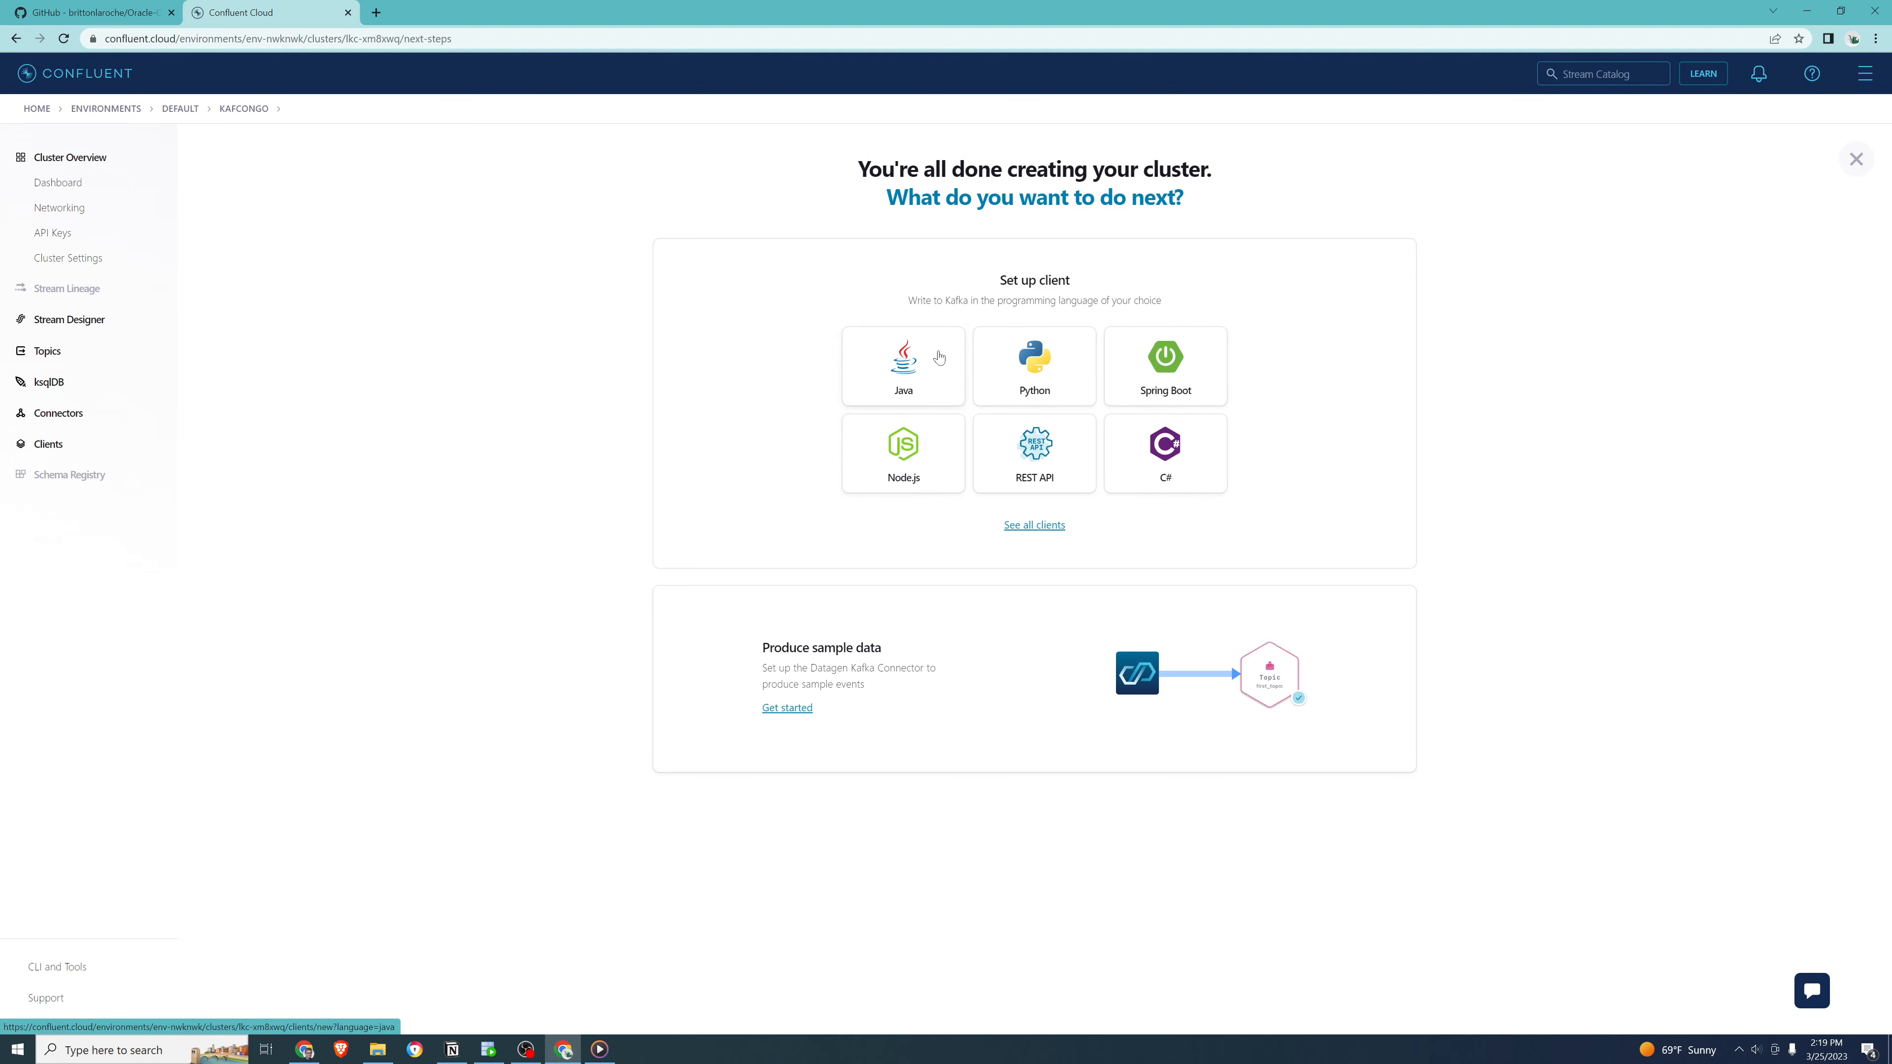
Open the Node.js client setup for the new cluster and highlight the bootstrap server address in its configuration snippet
click(931, 464)
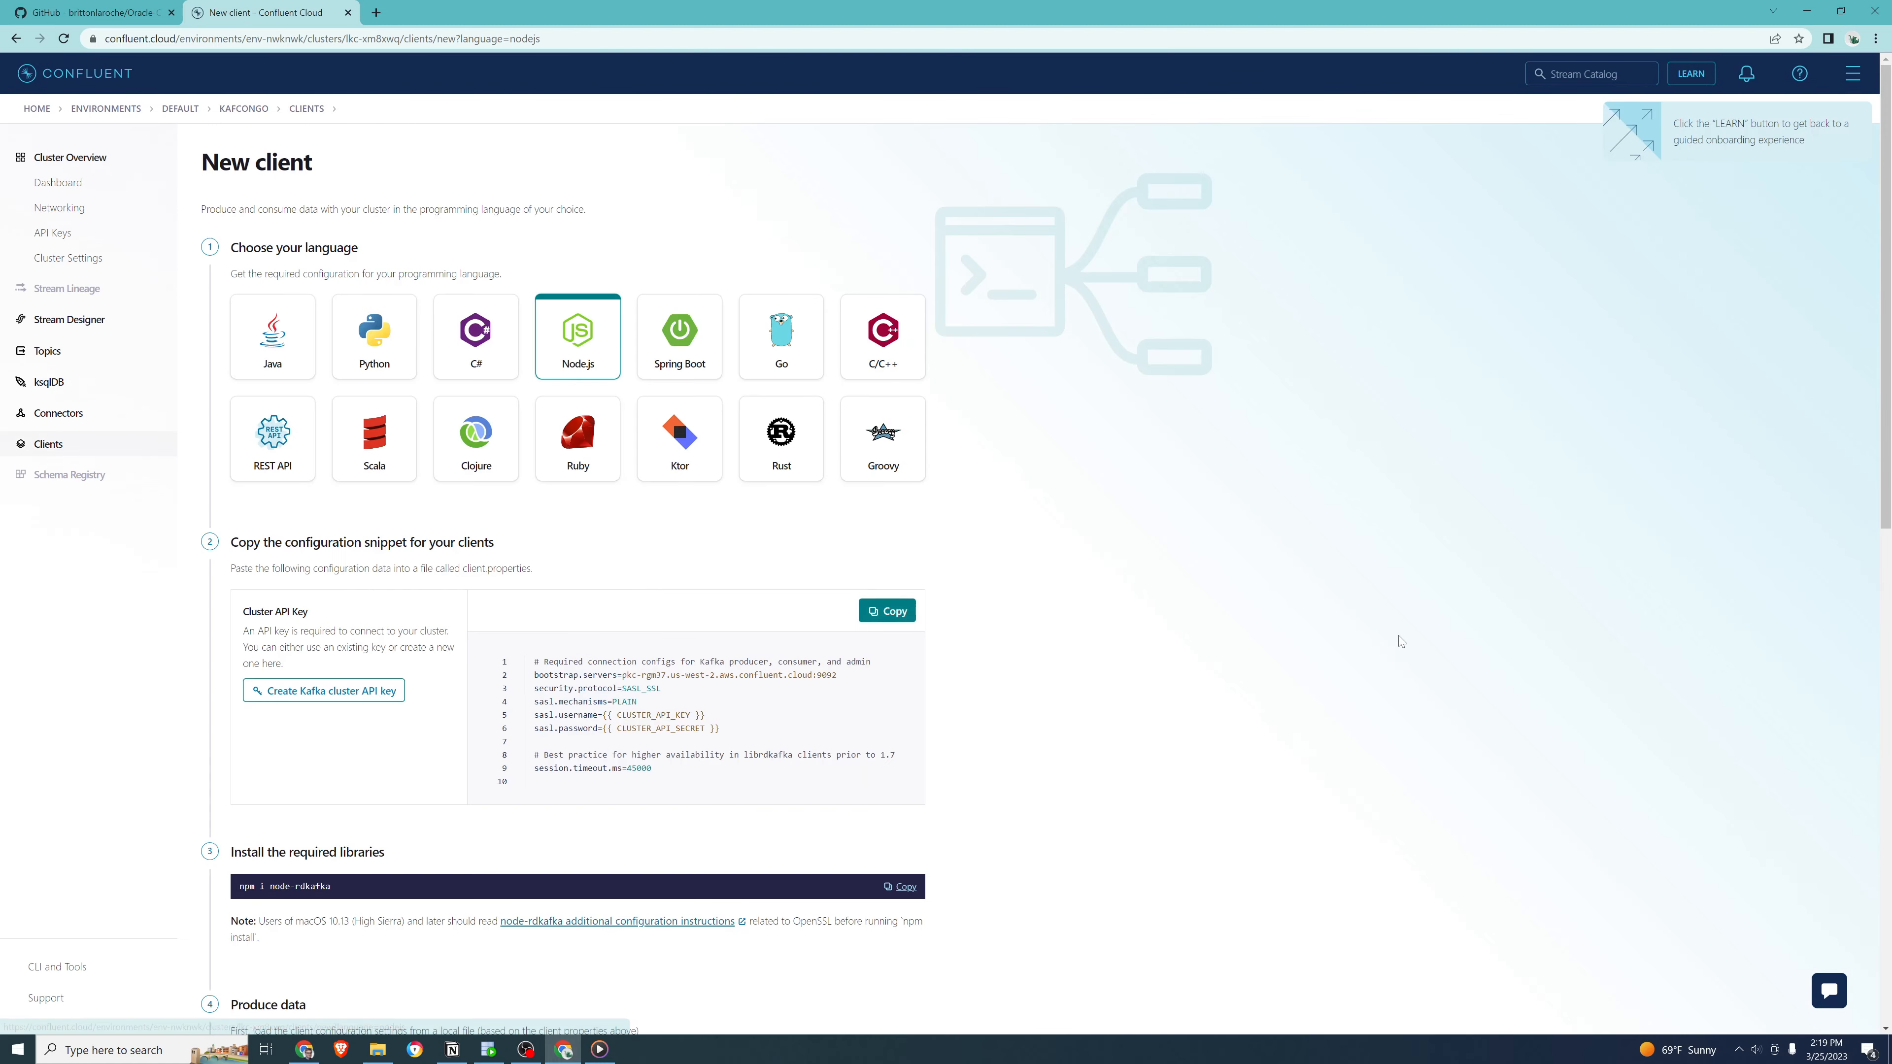
click(578, 353)
scroll(445, 709, down, 3)
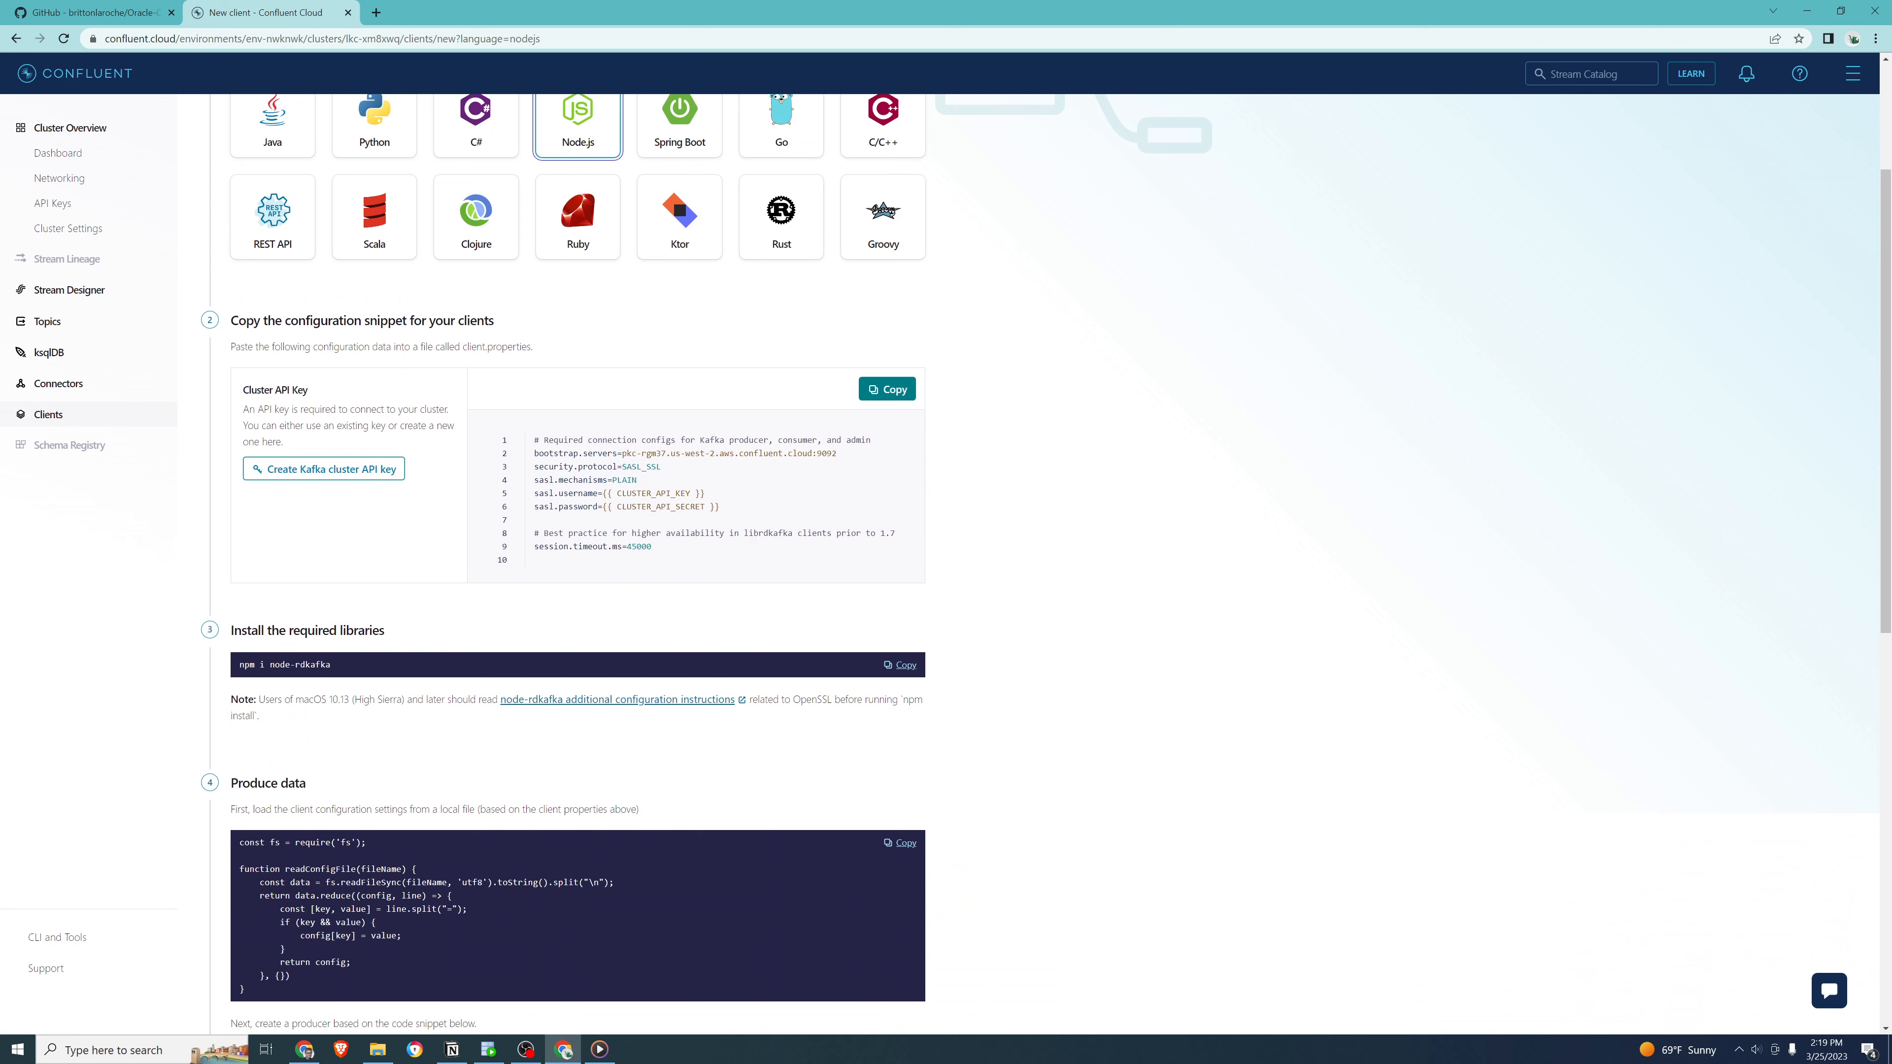
drag(622, 454, 834, 454)
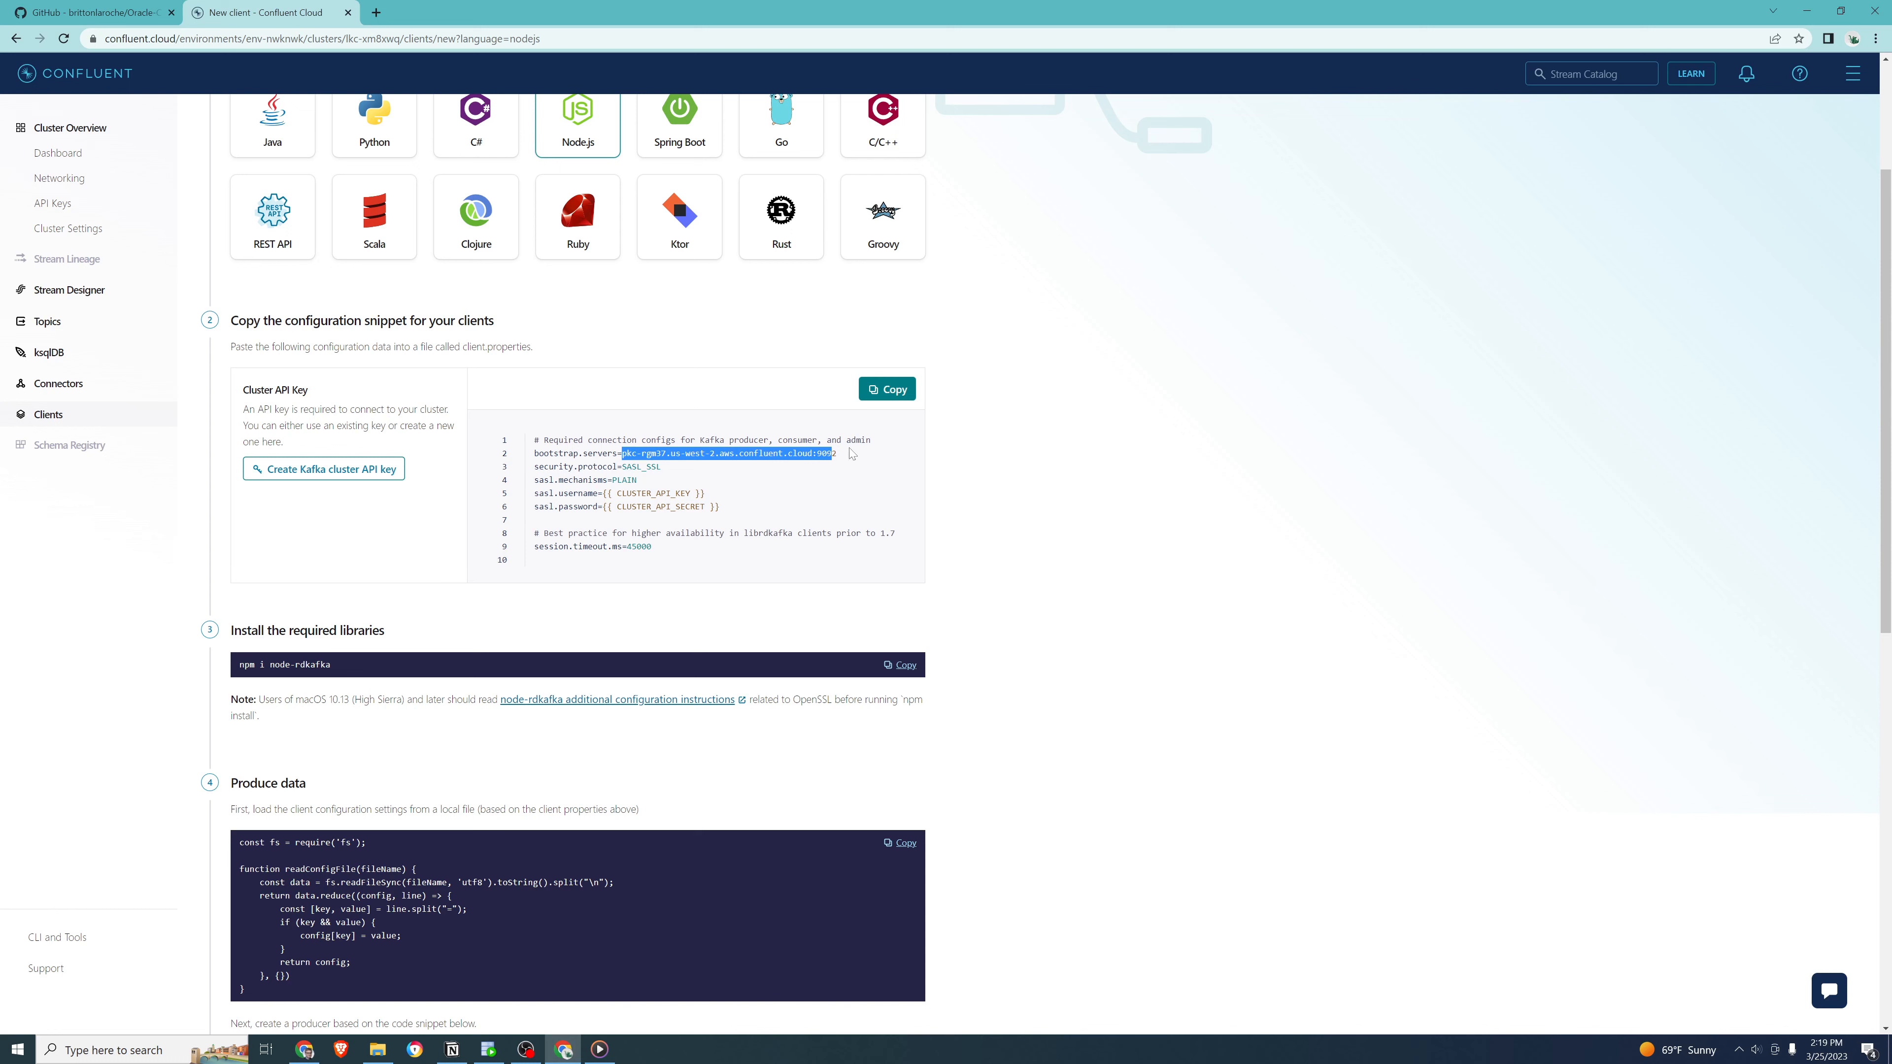
drag(837, 453, 617, 454)
scroll(934, 576, down, 1)
scroll(966, 577, up, 4)
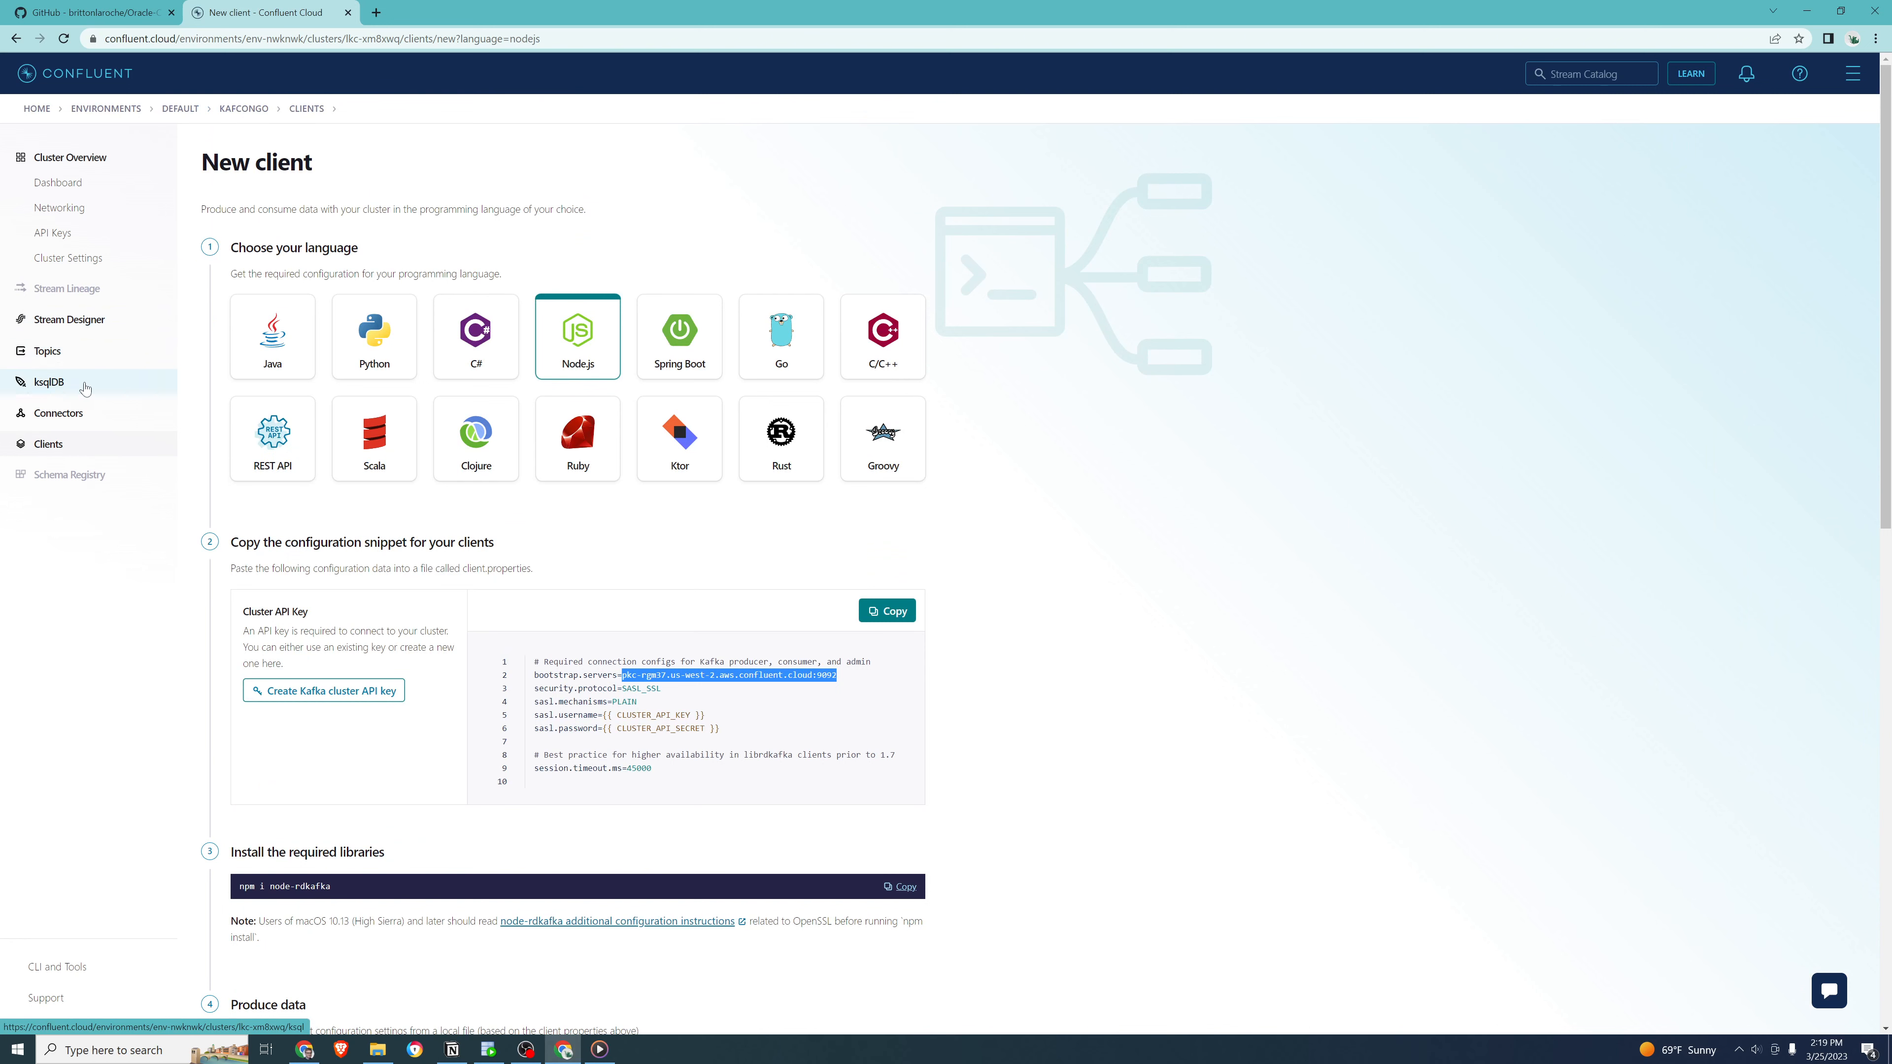
View the cluster overview, then reopen the Kafcongo cluster through the default environment and open its connectors
click(79, 164)
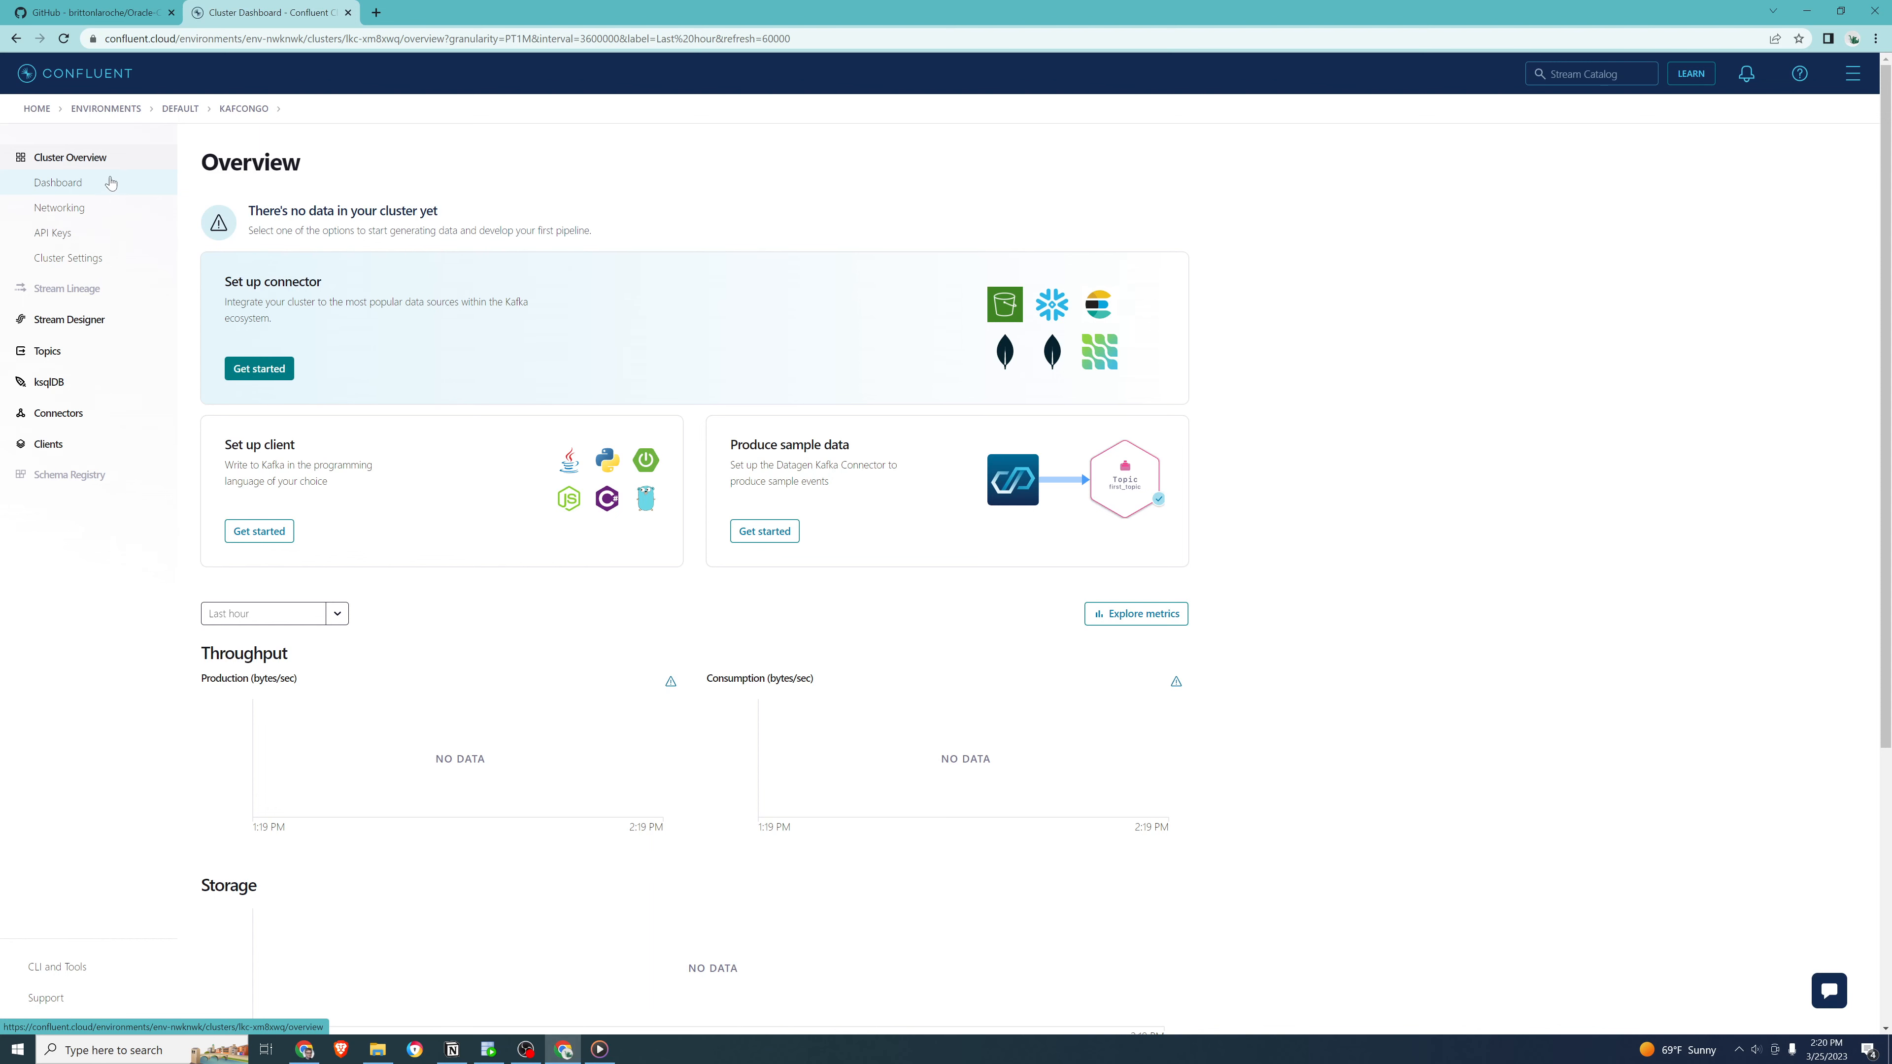
click(106, 109)
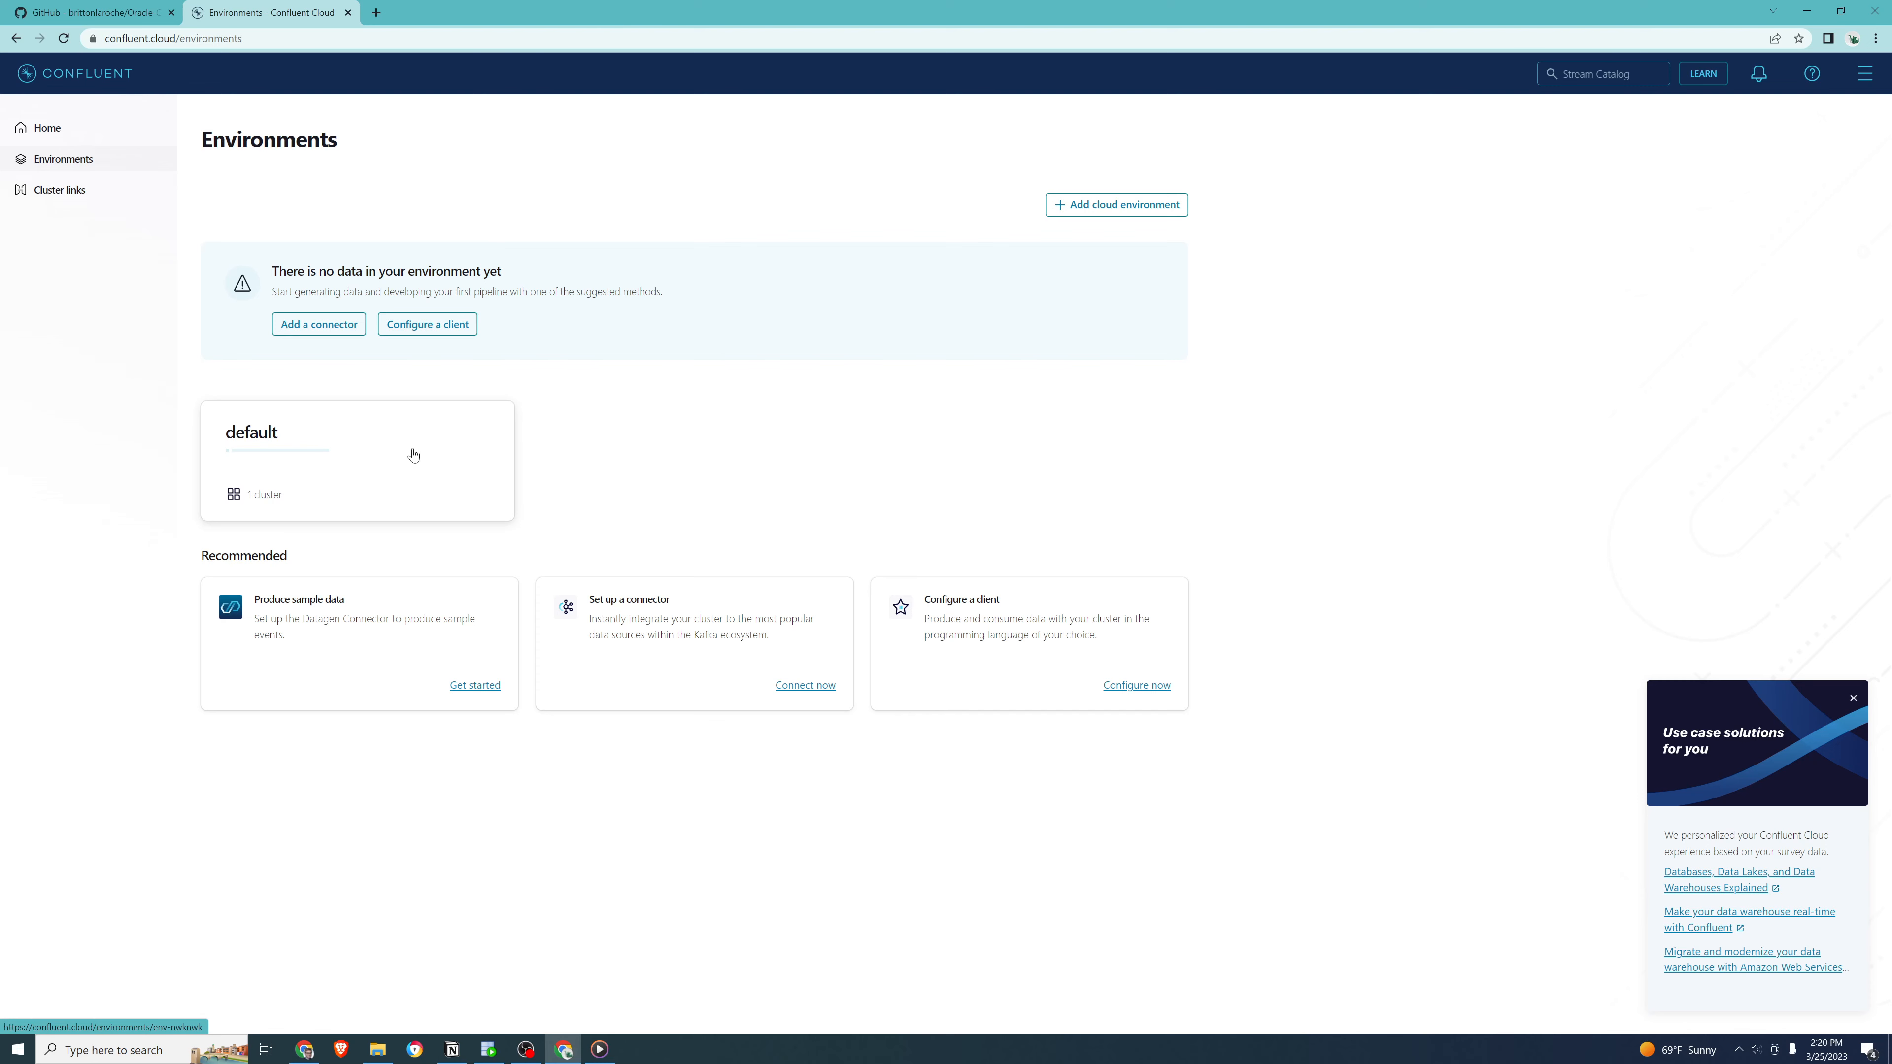
click(368, 469)
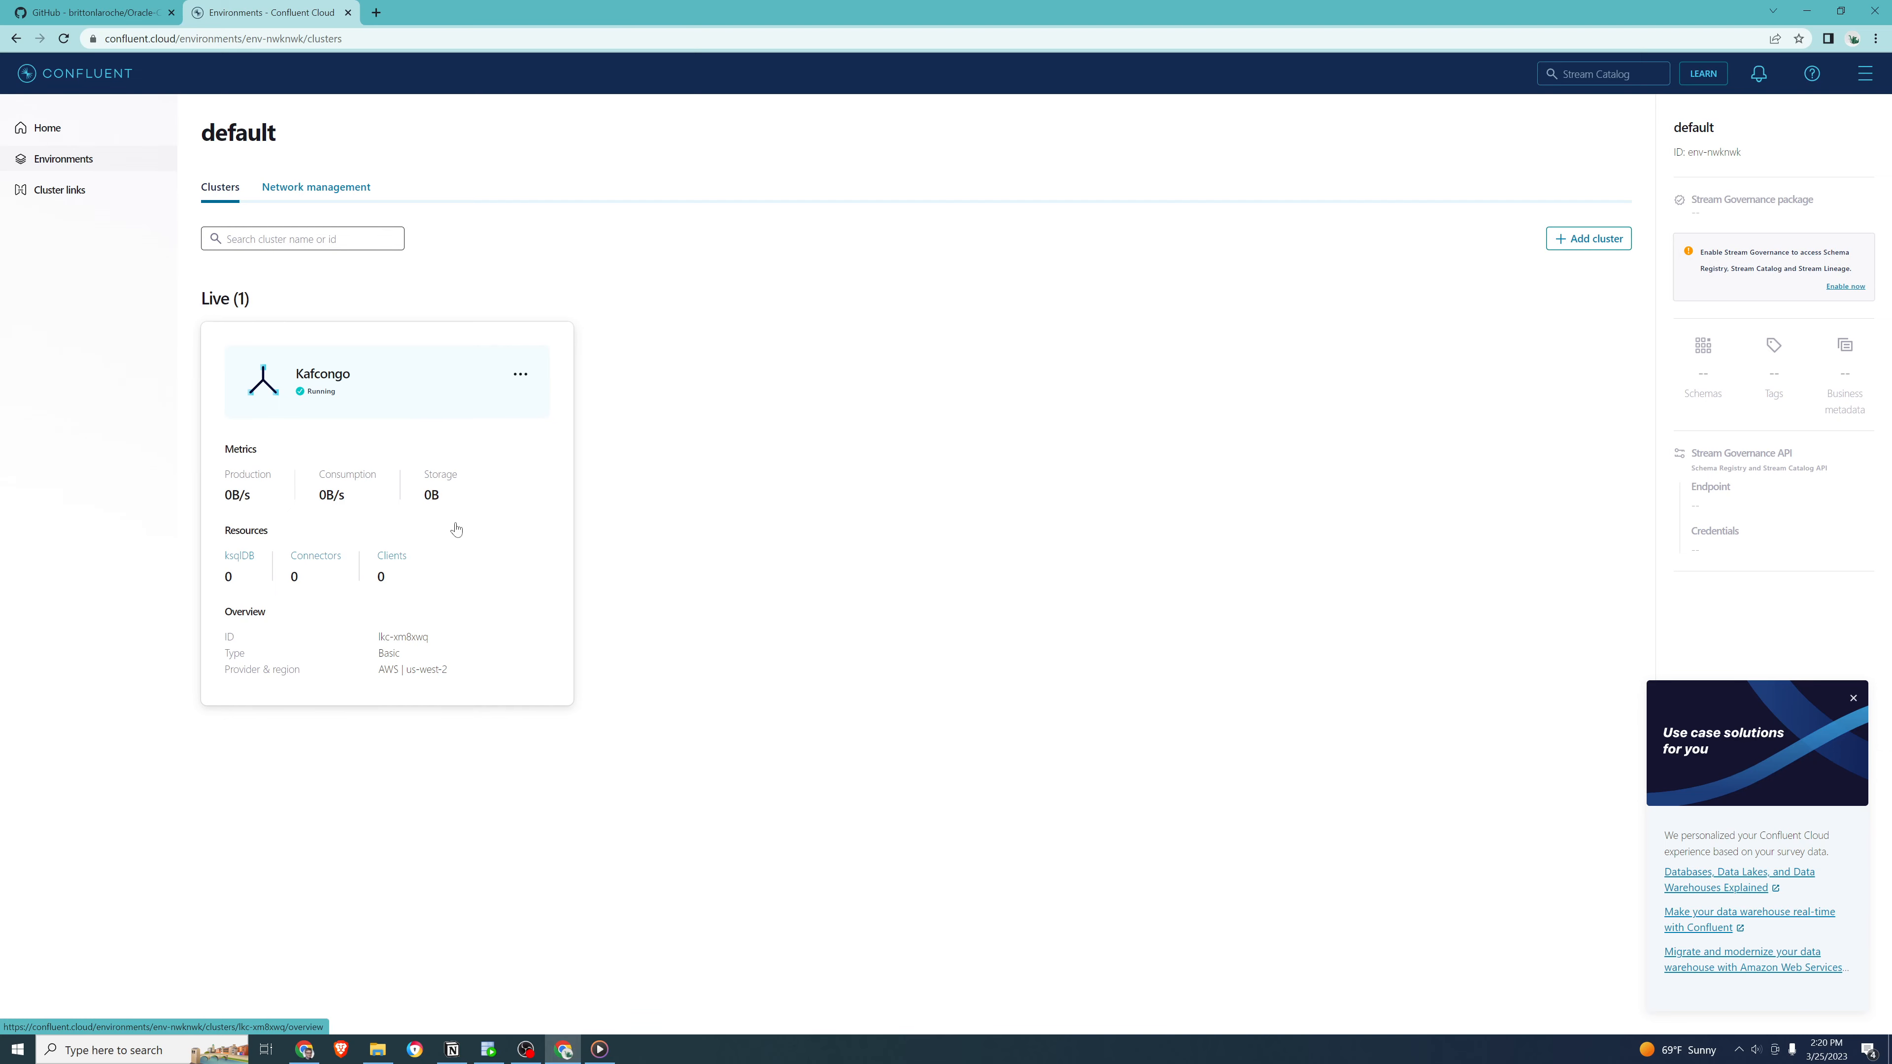
click(427, 415)
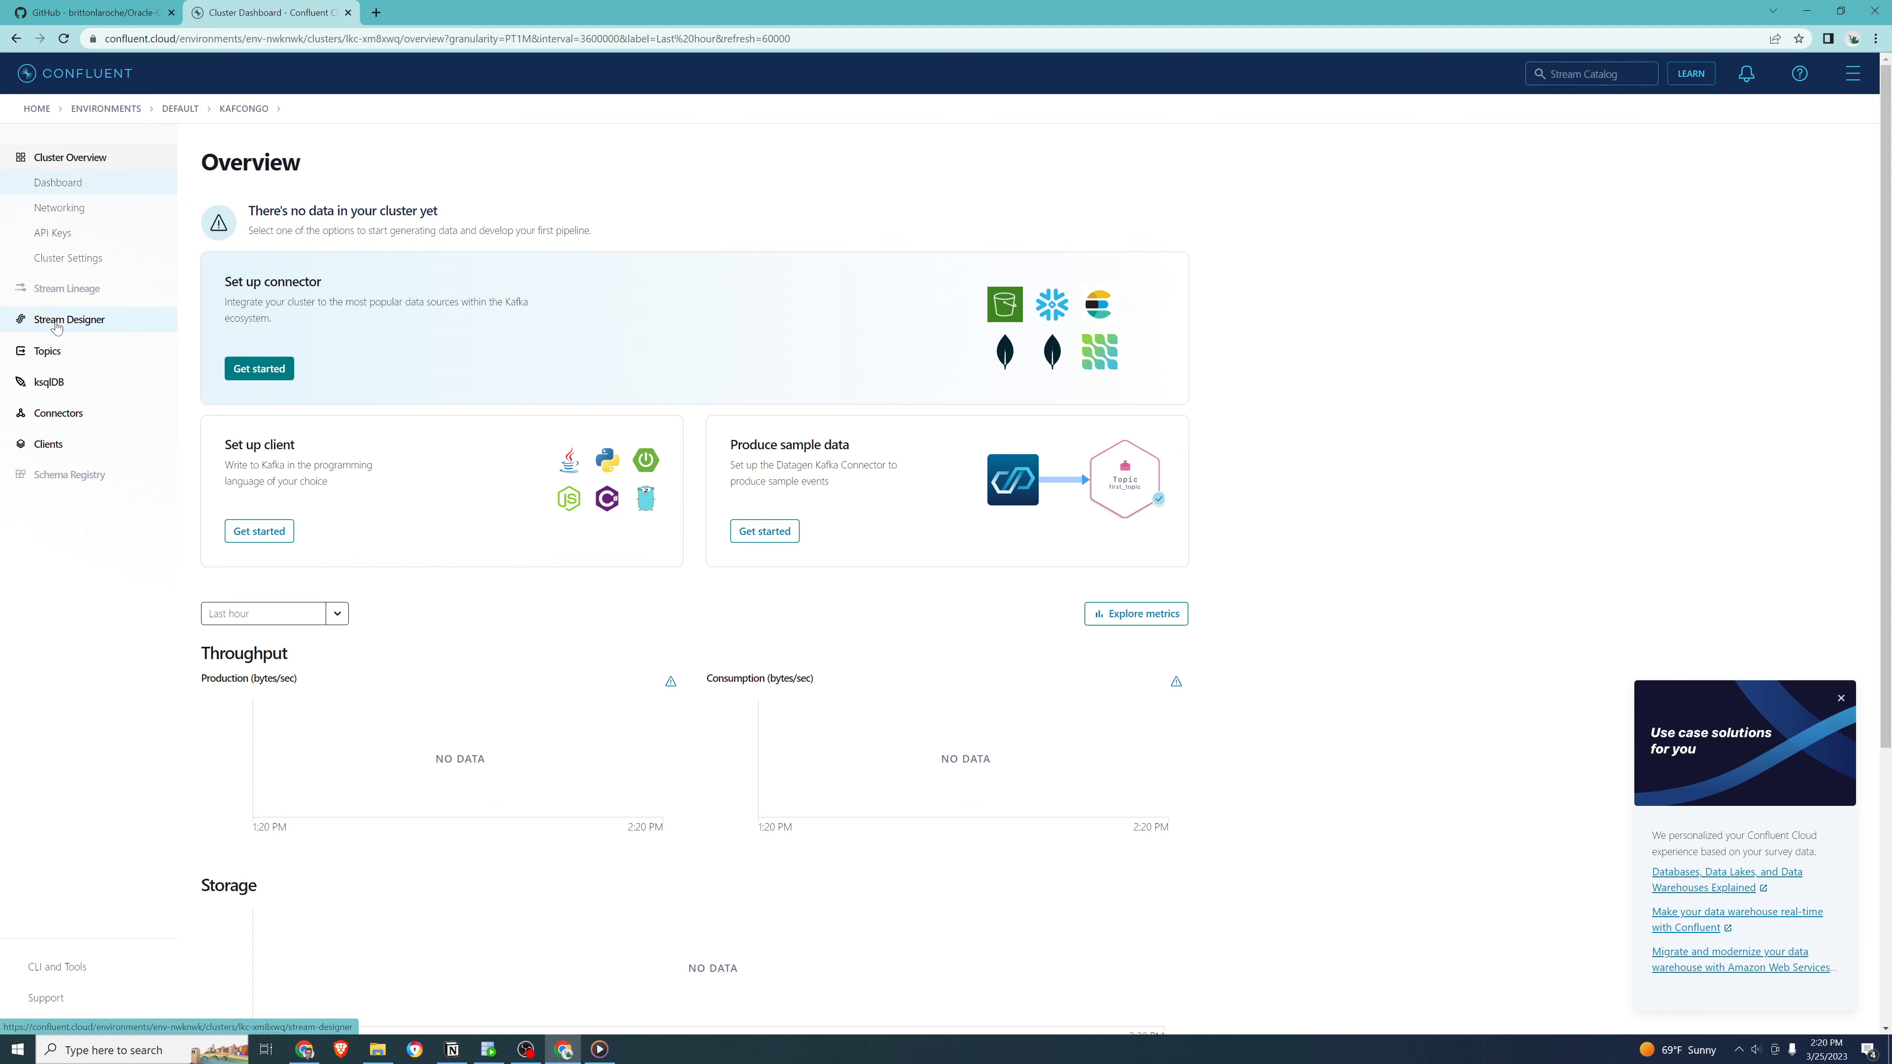
click(68, 417)
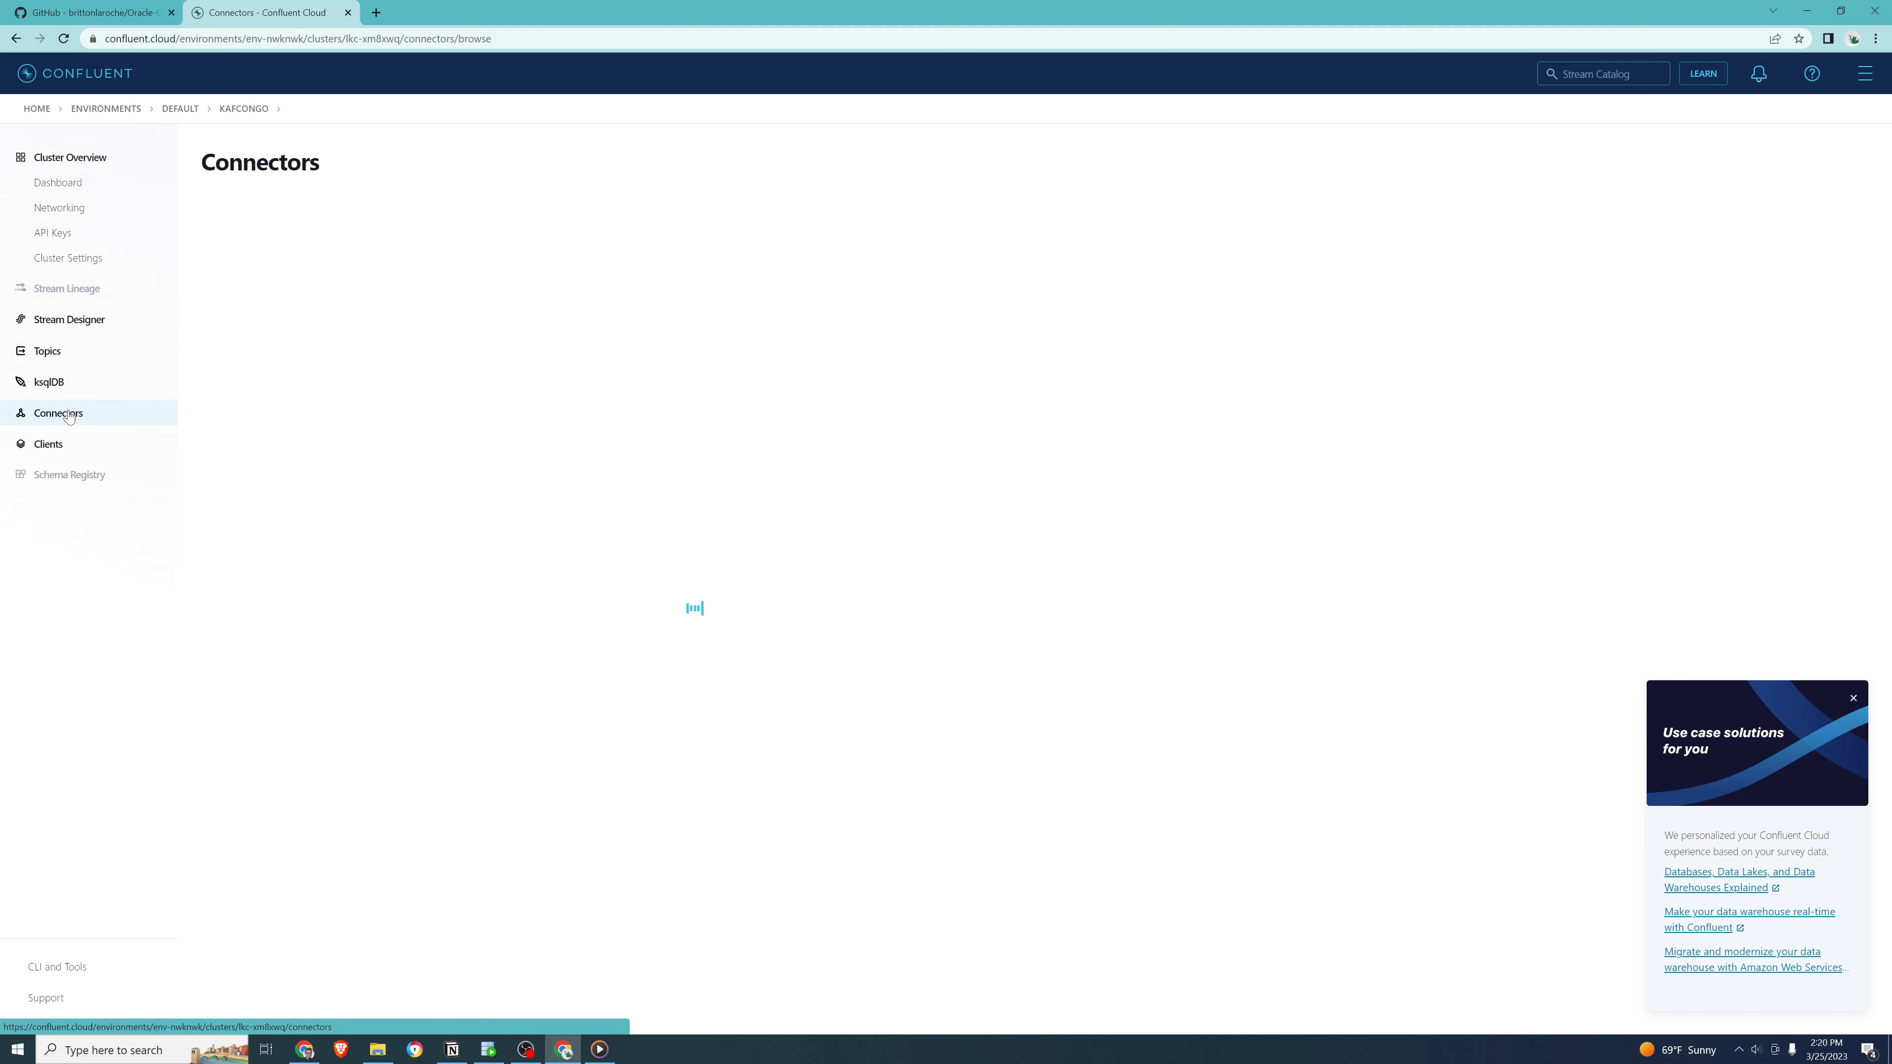